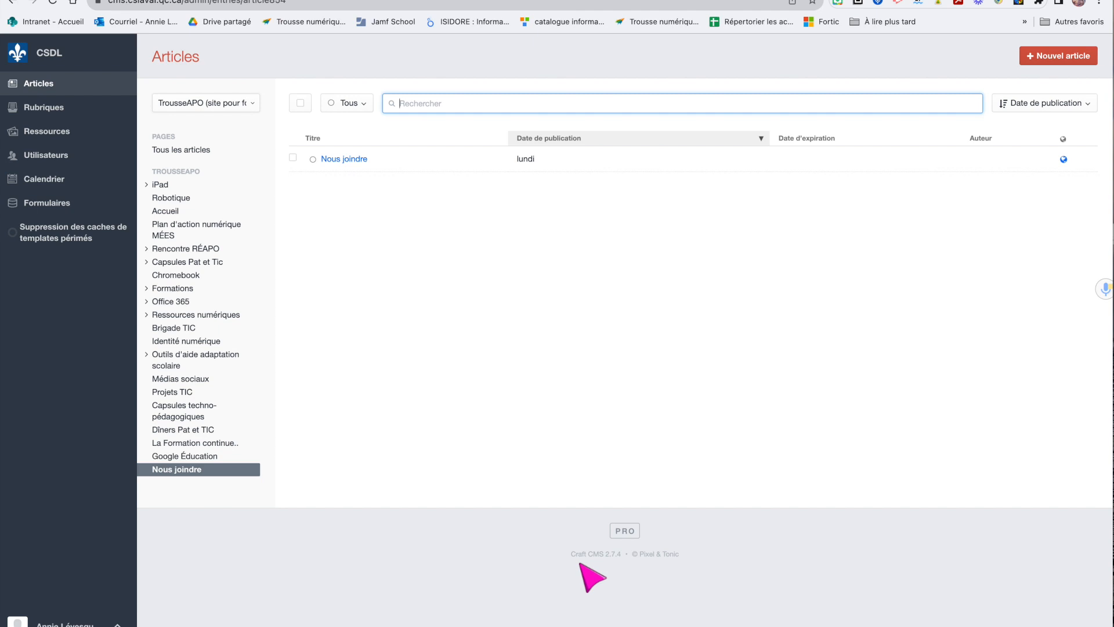
On the École Le Sentier site, collapse Notre école and open the Nous joindre contact page
left_click(774, 0)
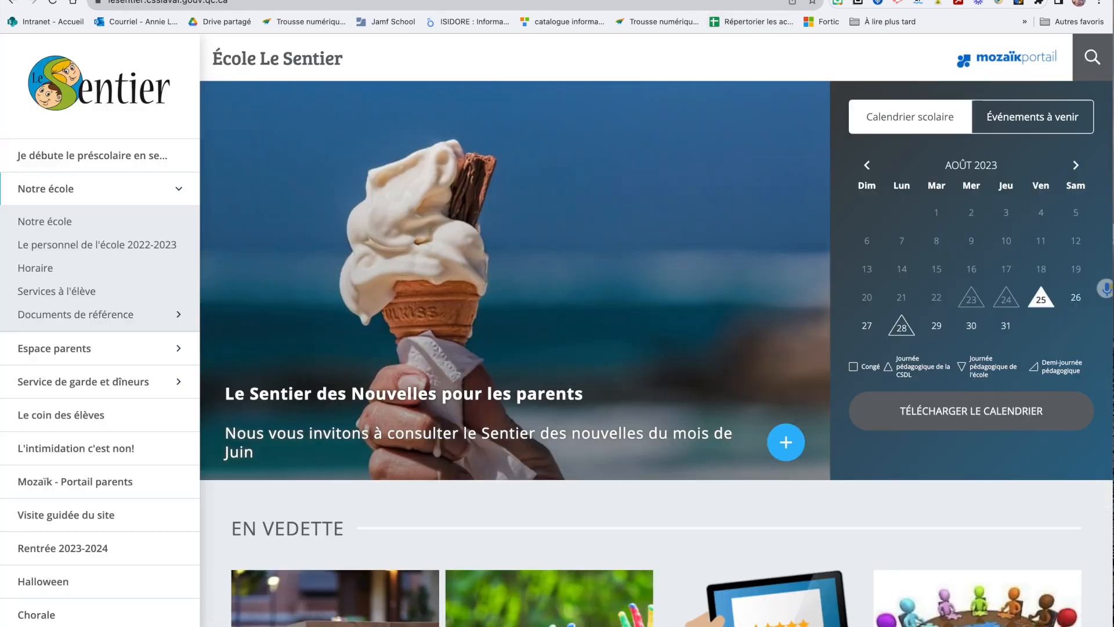
left_click(174, 195)
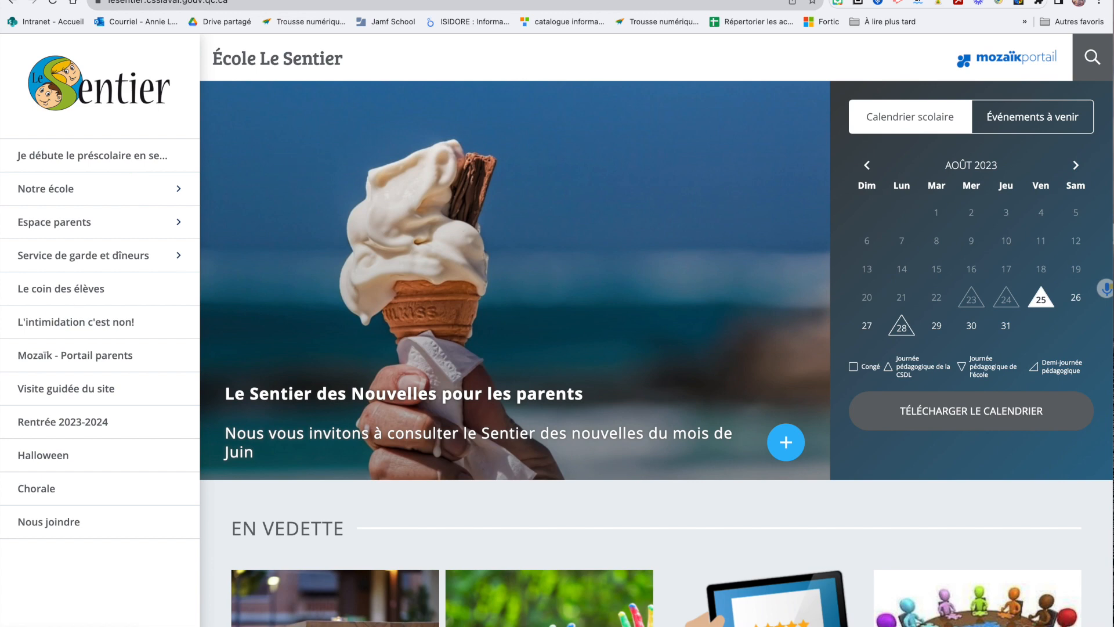
left_click(38, 521)
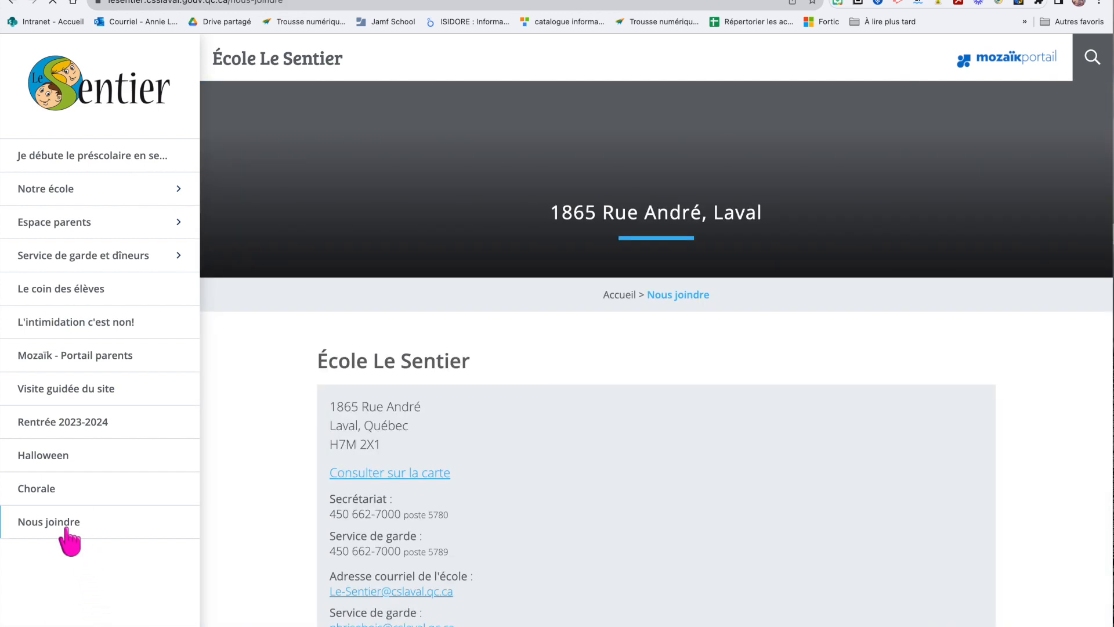
scroll(406, 522, "down", 2)
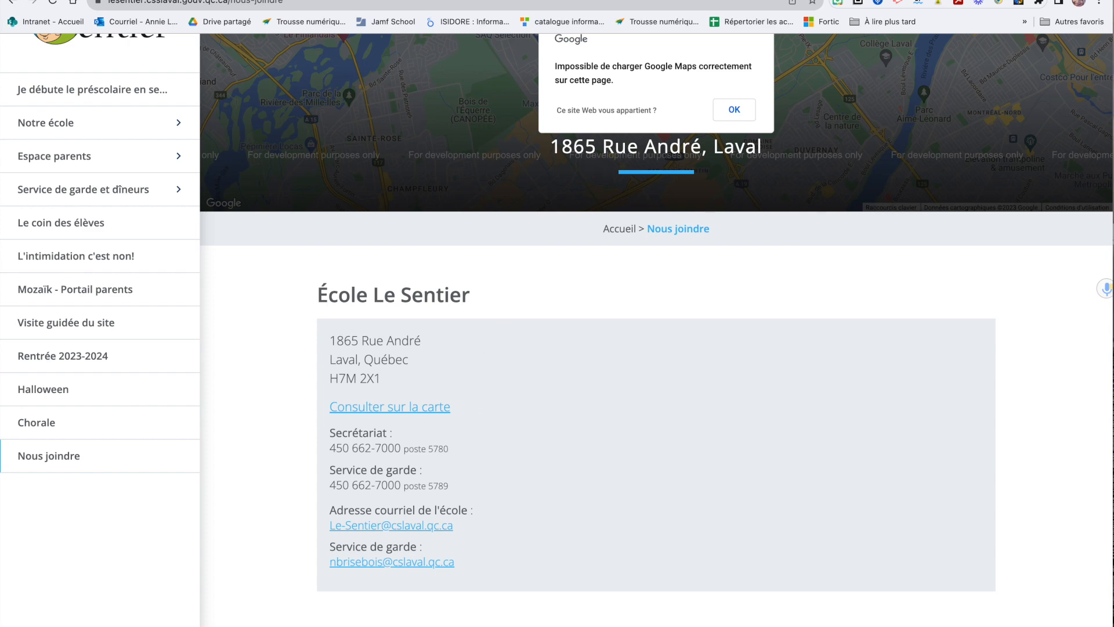
scroll(405, 131, "up", 2)
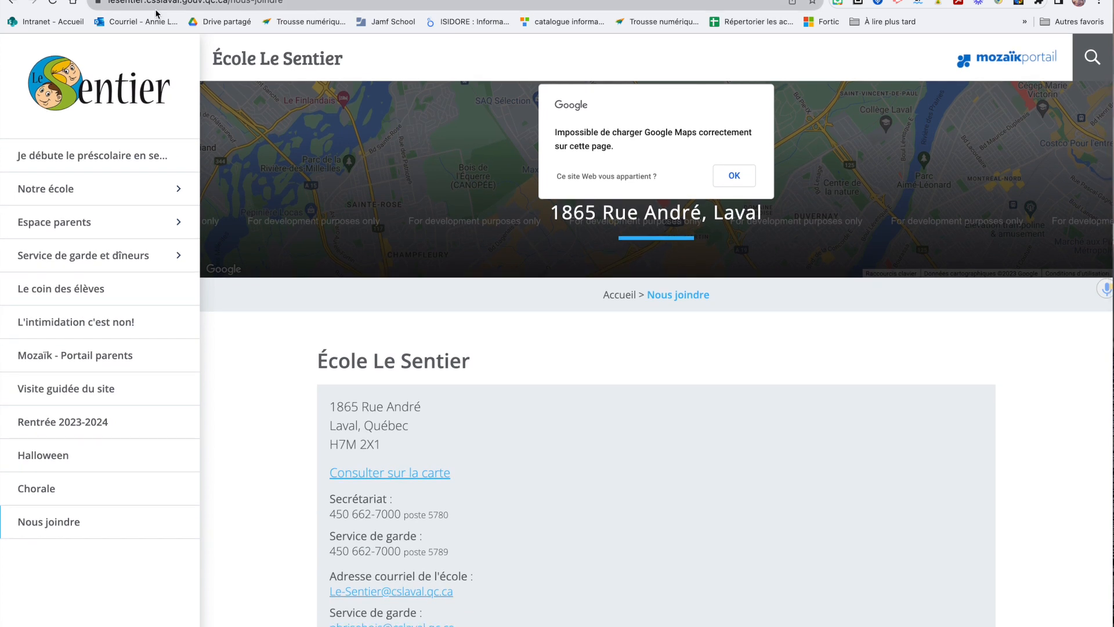
Replace the URL ending 'nous-joindre' with 'admin' to return to the Craft CMS admin
left_click(264, 2)
left_click(264, 2)
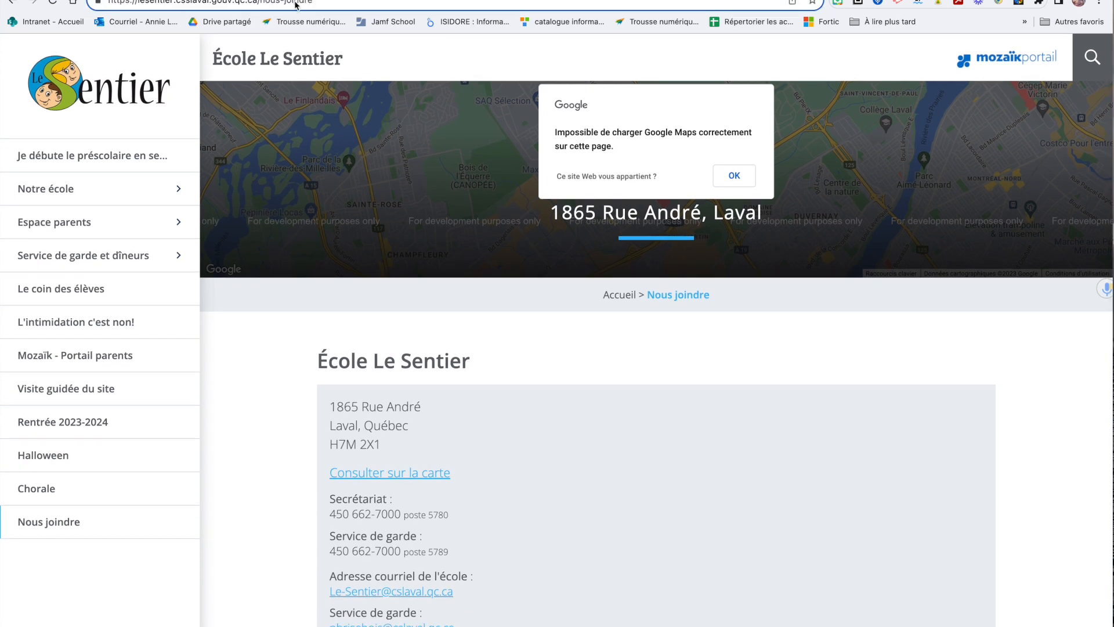
left_click_drag(329, 1, 256, 2)
type("admin")
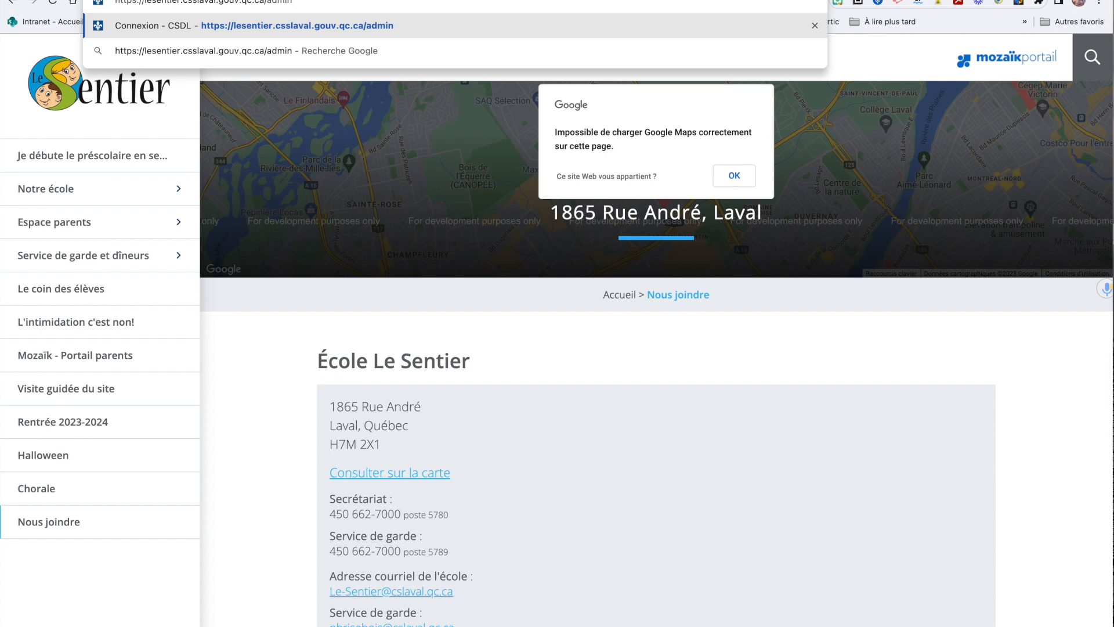
key("Return")
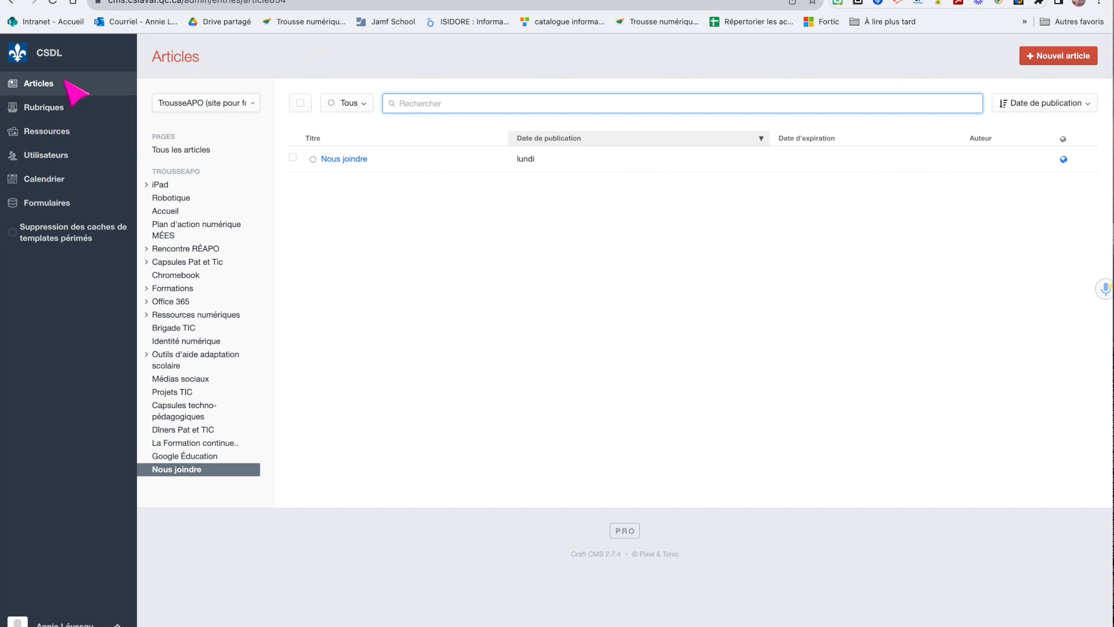
left_click(37, 87)
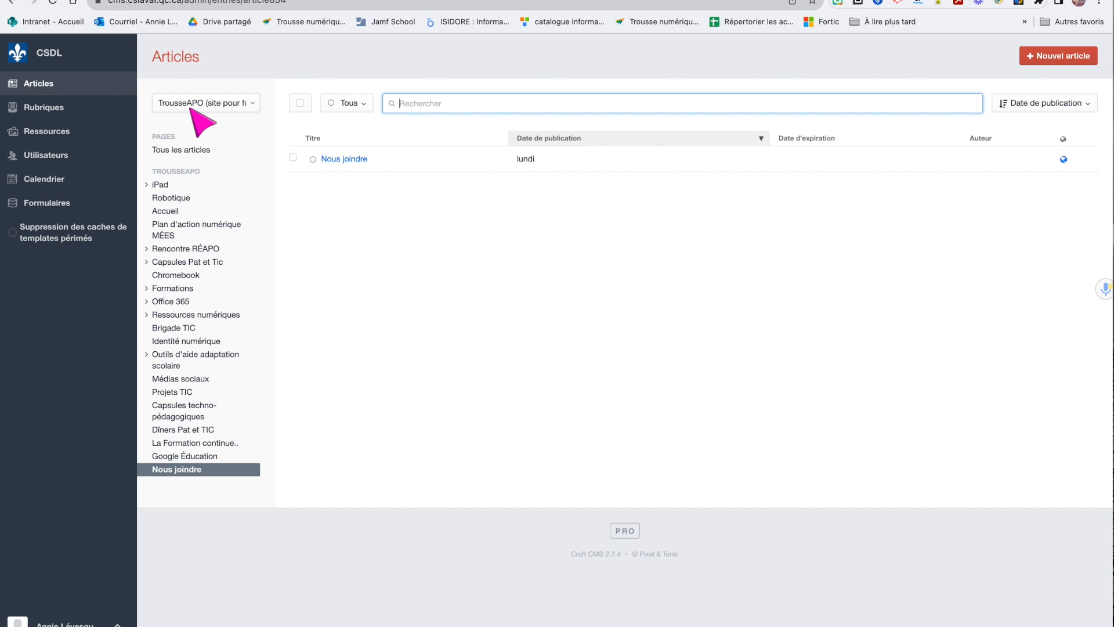
left_click(180, 471)
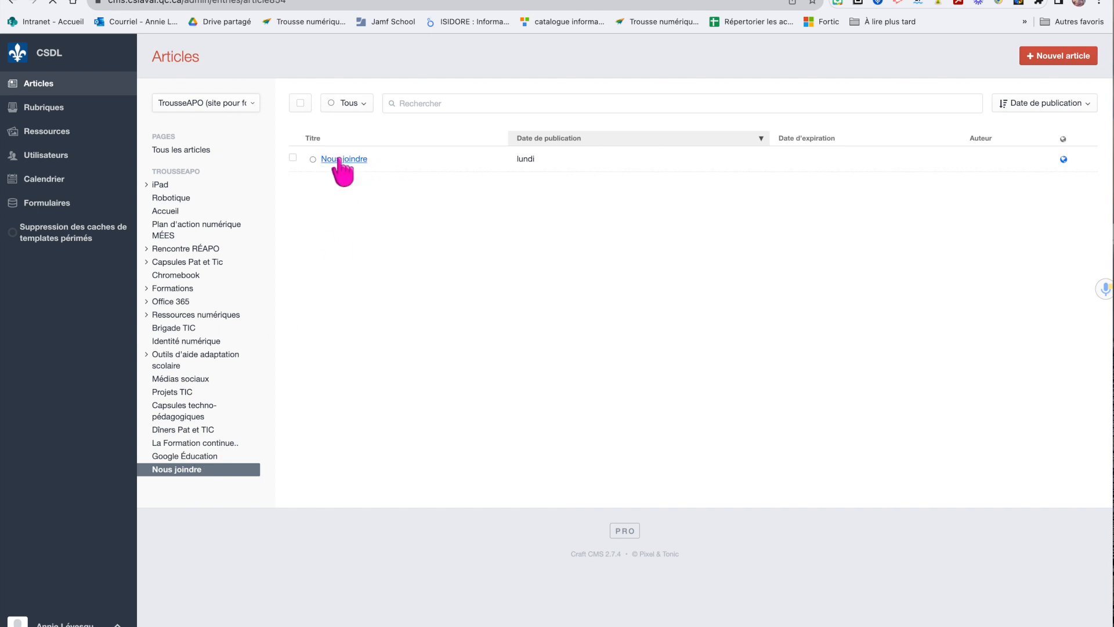
Open the Nous joindre entry, give the second phone contact a new name and clear its Poste extension
left_click(342, 159)
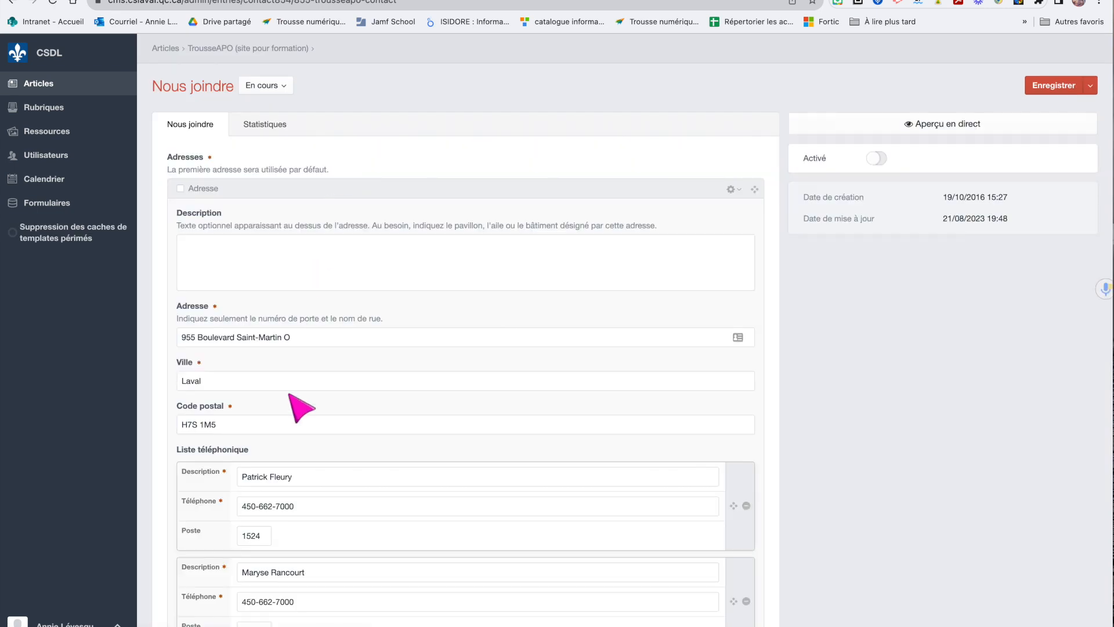
scroll(459, 318, "down", 3)
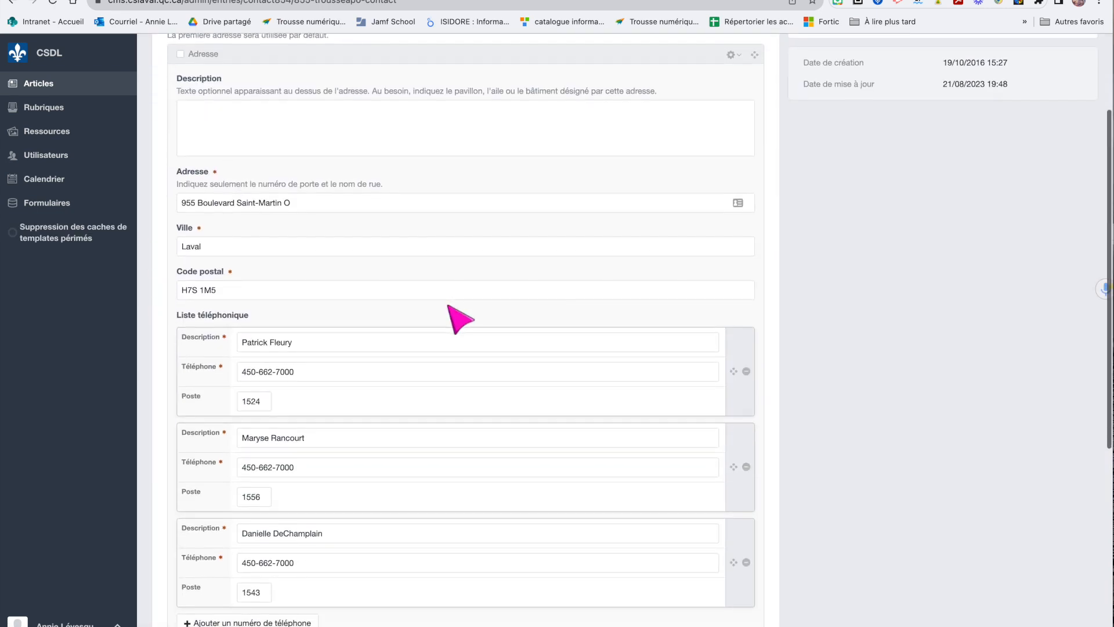
scroll(459, 319, "down", 2)
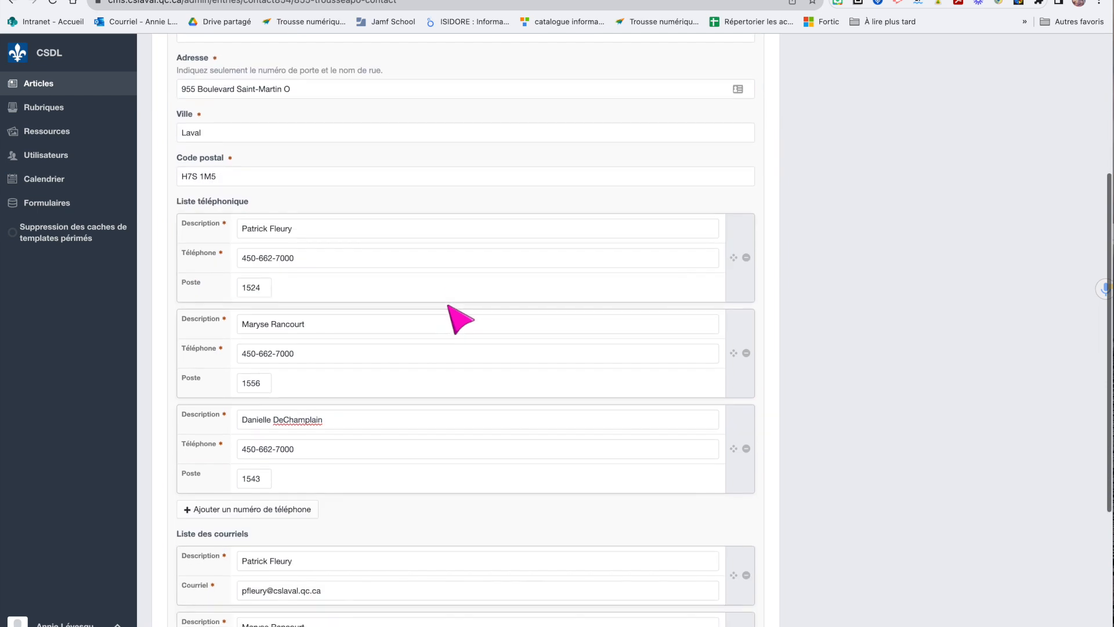
left_click(361, 313)
left_click_drag(361, 312, 177, 318)
key("BackSpace")
double_click(261, 375)
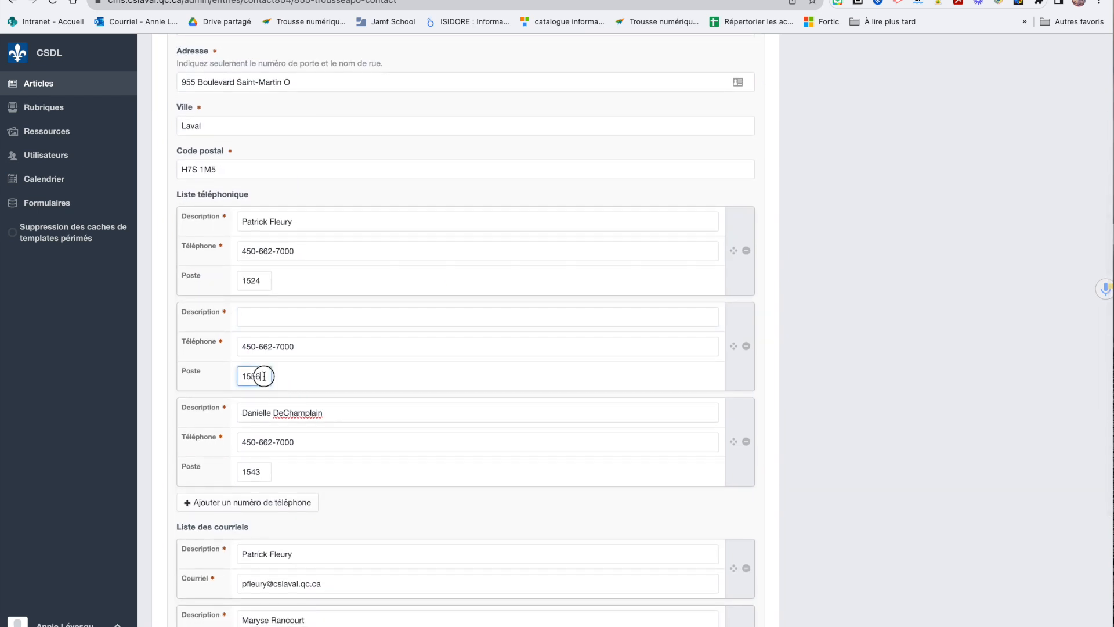
key("BackSpace")
left_click(262, 315)
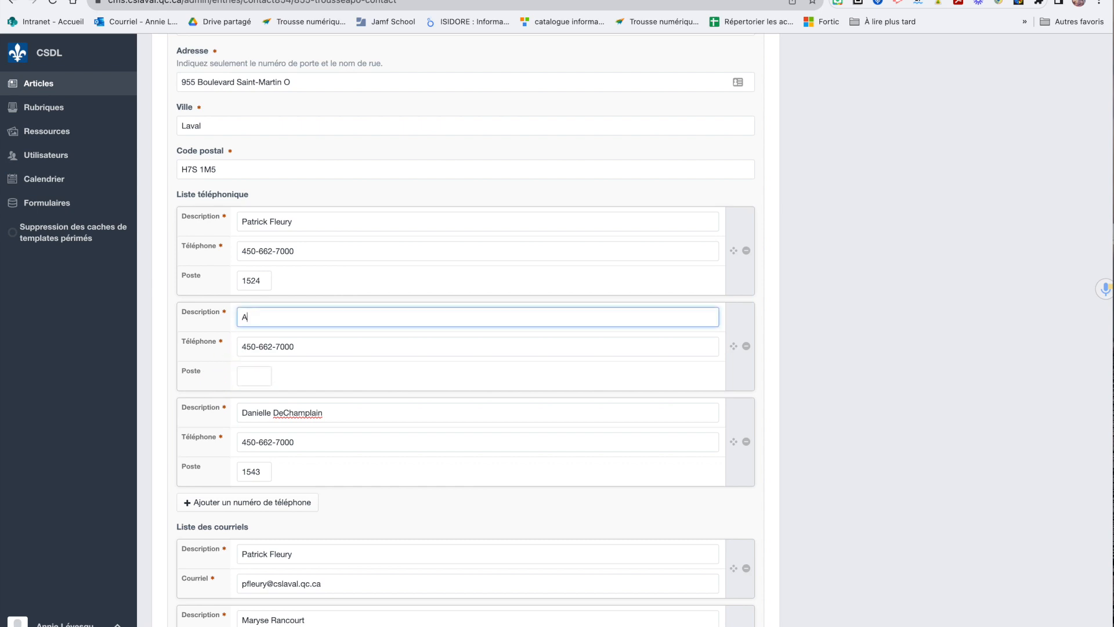
scroll(282, 381, "down", 5)
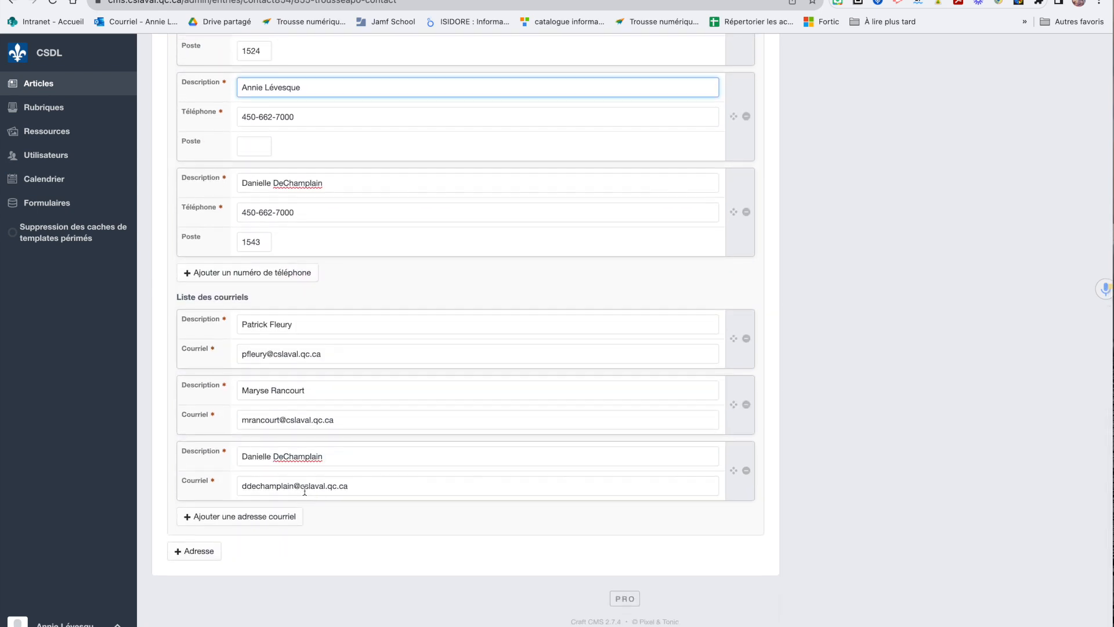
Update the last e-mail contact with a new name, user part and slaval.gouc.qc.ca domain
left_click_drag(365, 486, 312, 485)
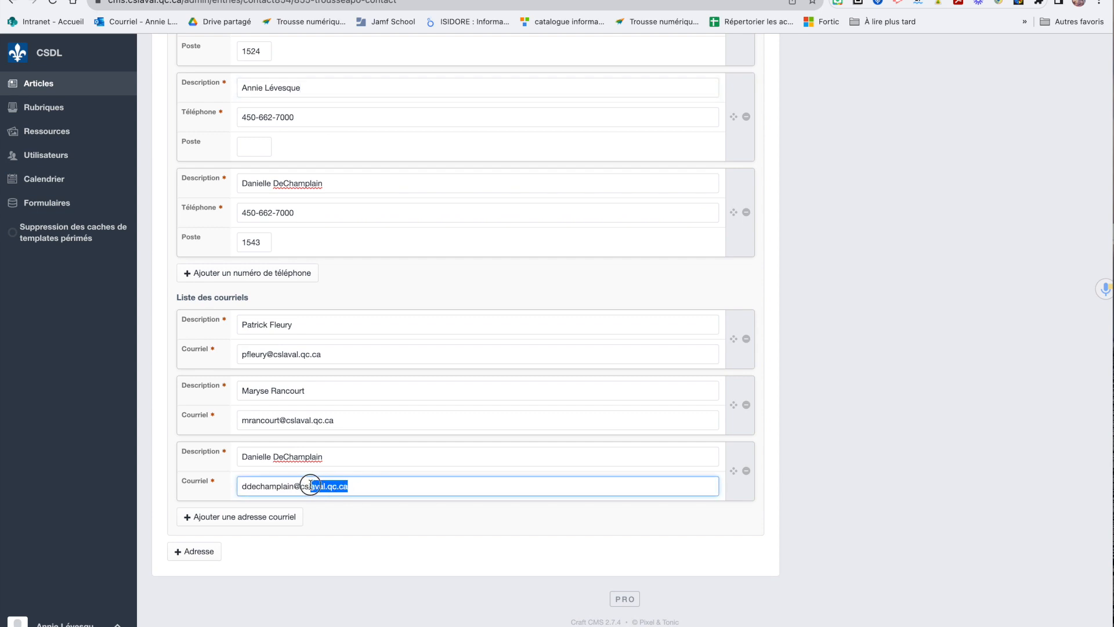
type("slaval.gouc.qc.ca")
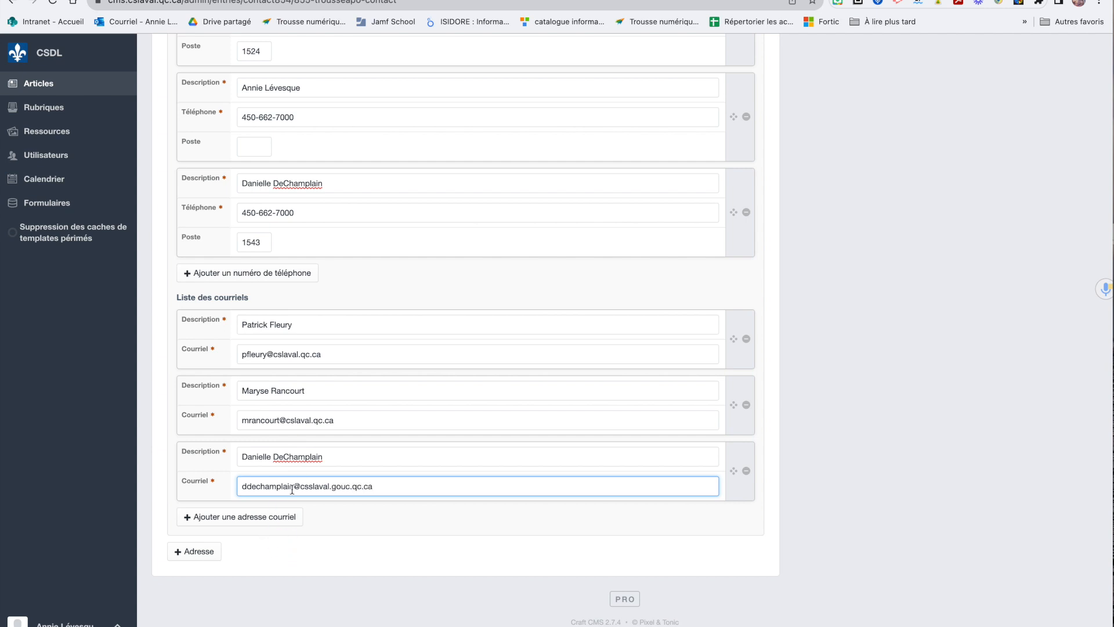
left_click_drag(293, 486, 217, 490)
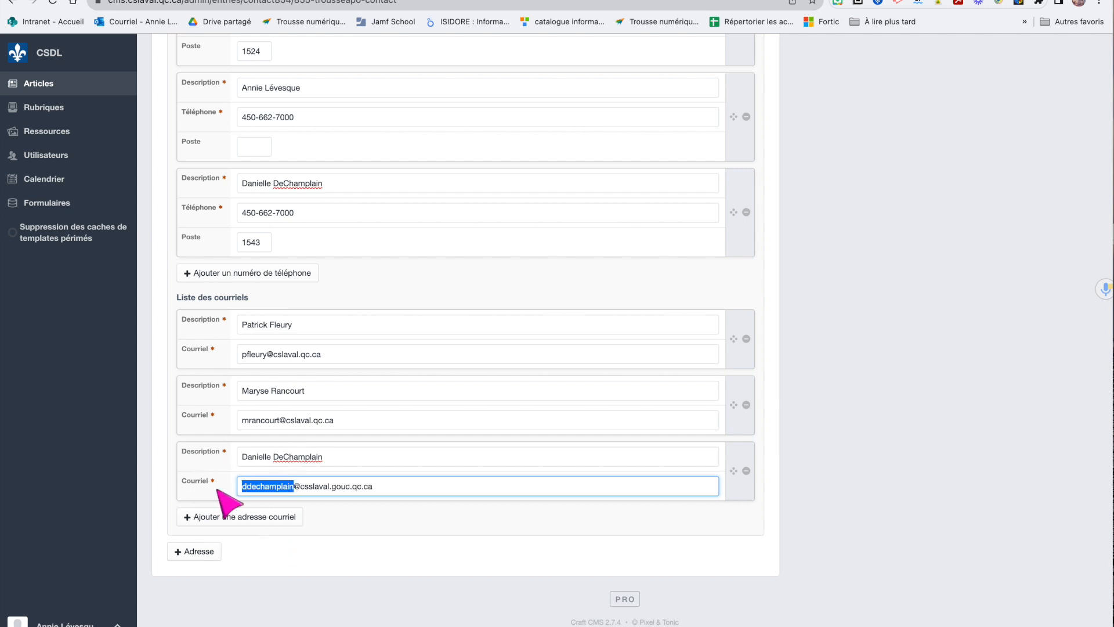
left_click_drag(356, 460, 187, 456)
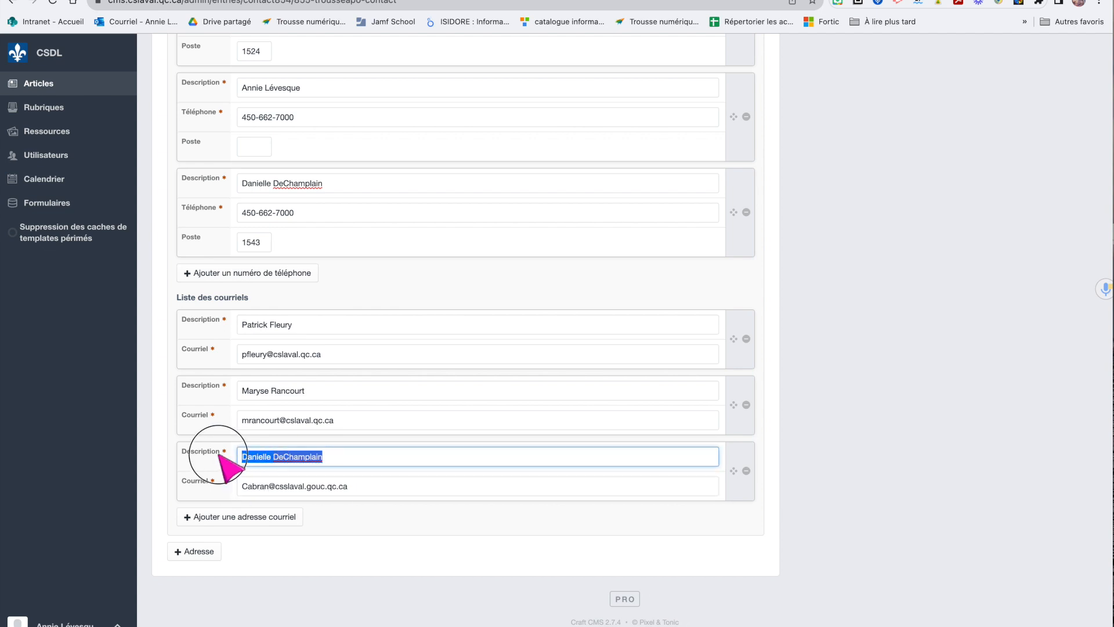
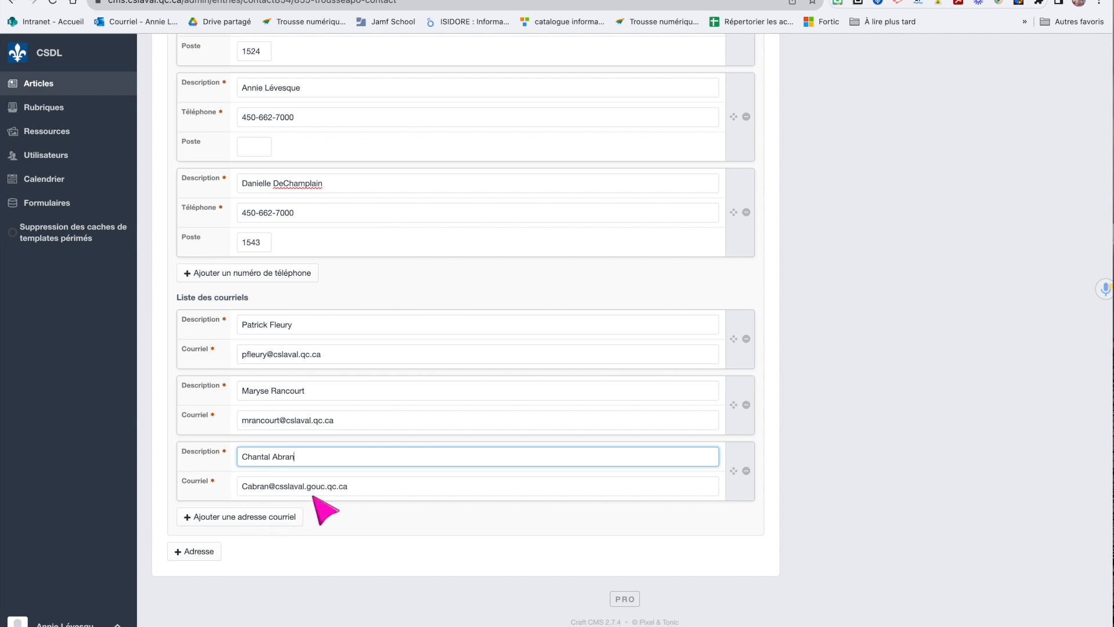
Remove the second e-mail contact and correct the first address's domain to csslaval.gouv.qc.ca
left_click(323, 391)
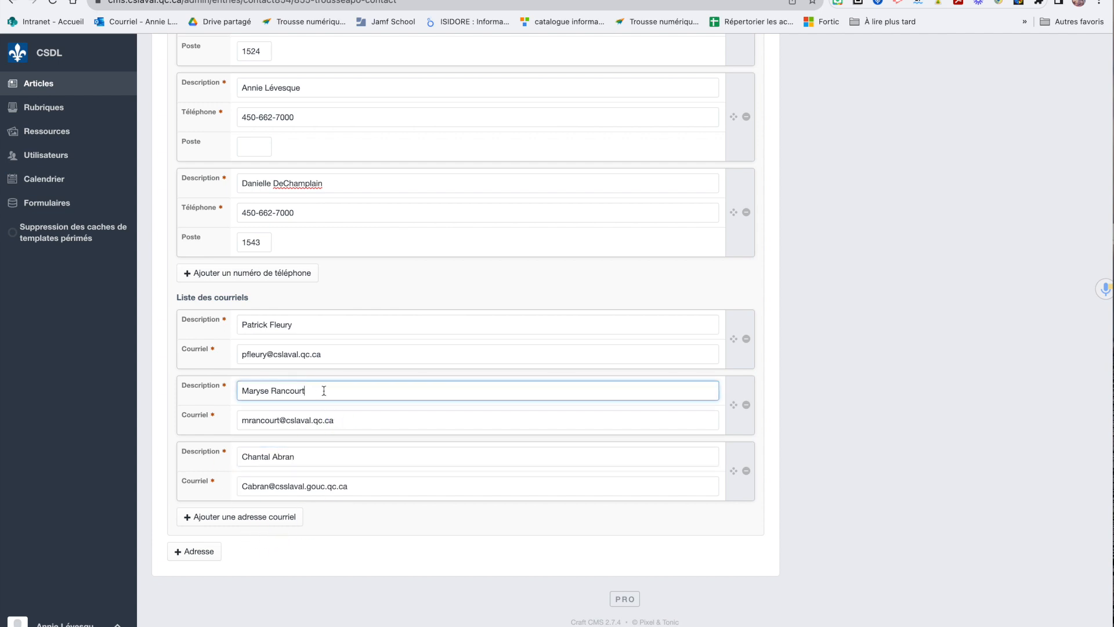
left_click(746, 404)
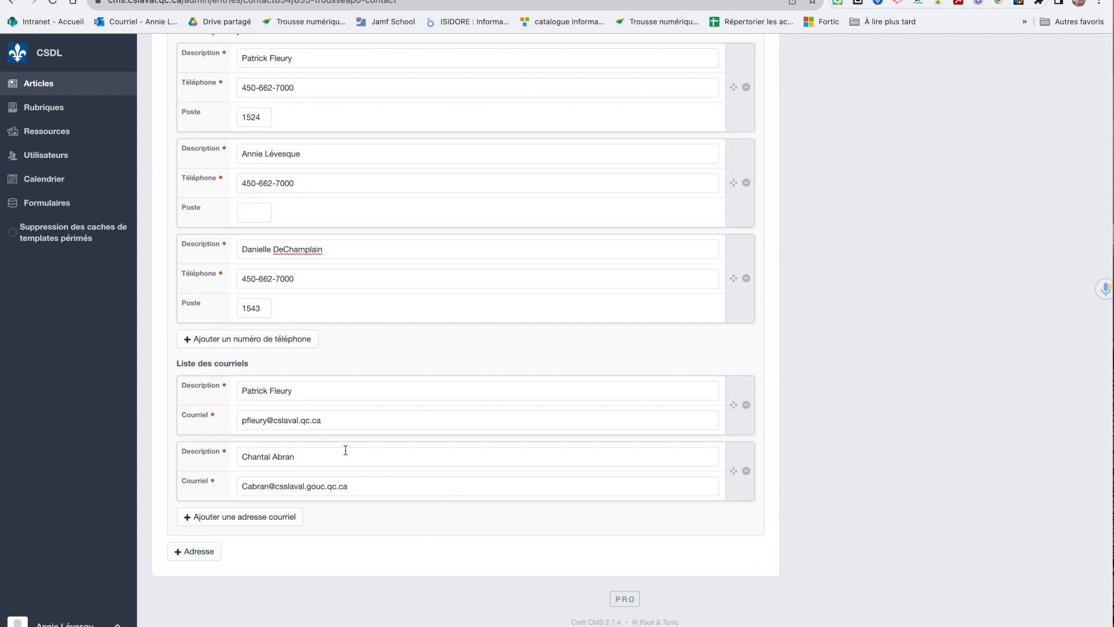
left_click(295, 418)
left_click(280, 418)
type("s")
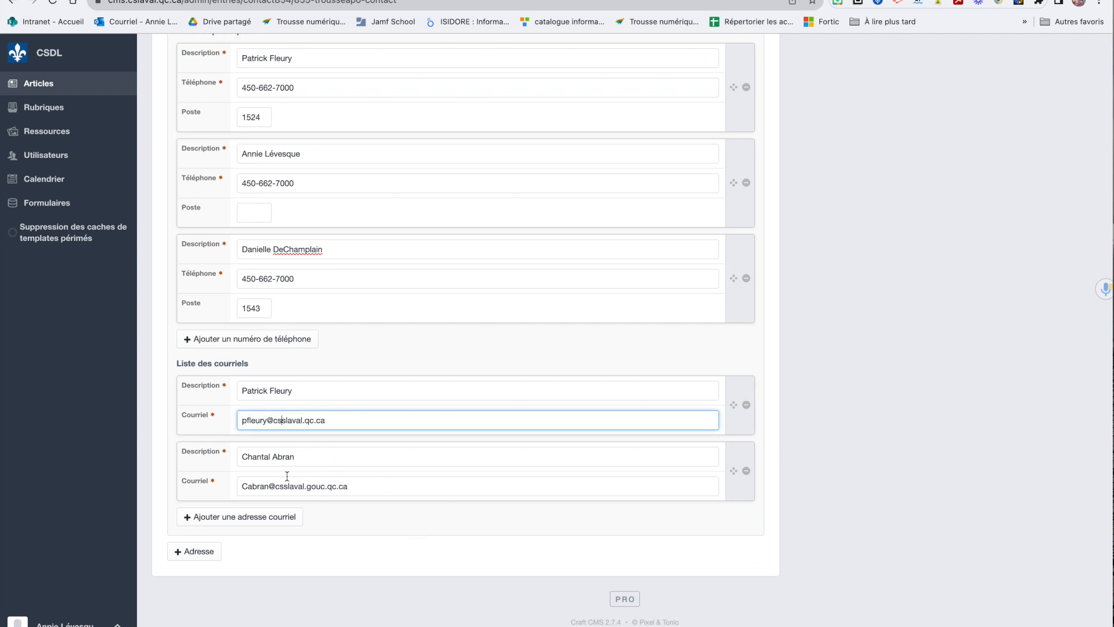
left_click(306, 418)
type("gouv.")
Delete the third phone block and save the Nous joindre entry with Enregistrer
left_click(747, 278)
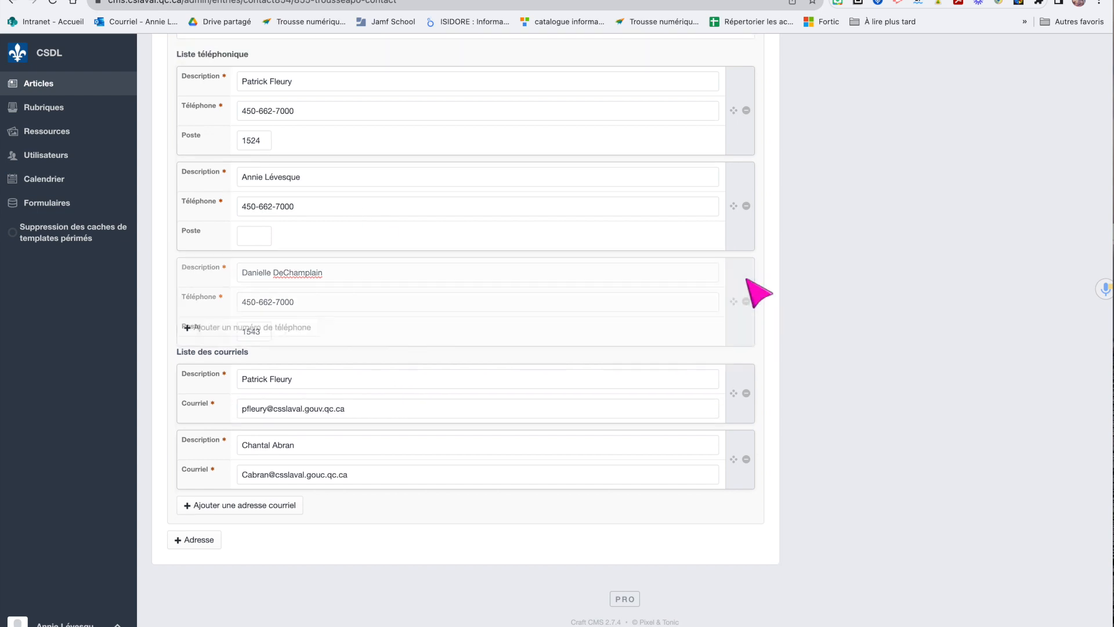
scroll(380, 278, "up", 3)
scroll(380, 278, "down", 3)
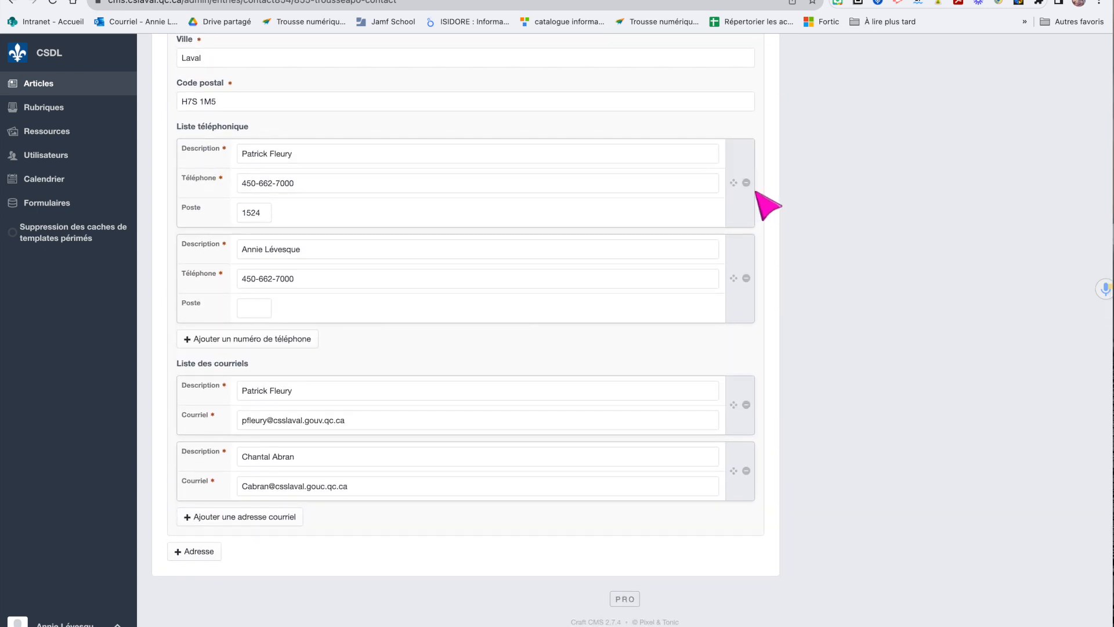
scroll(791, 391, "up", 6)
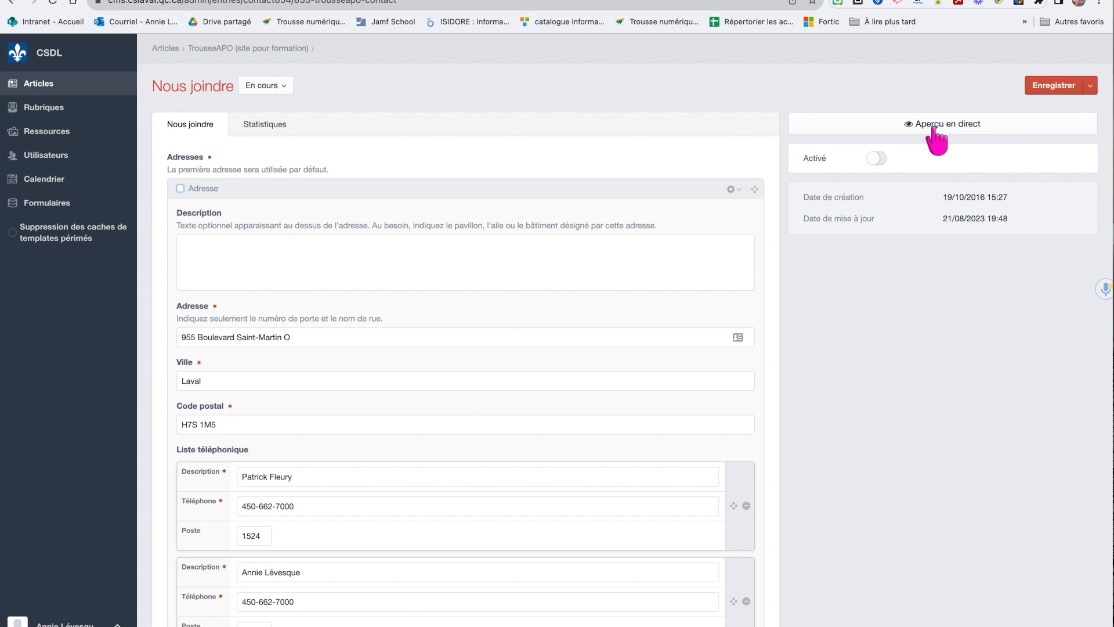
left_click(1045, 87)
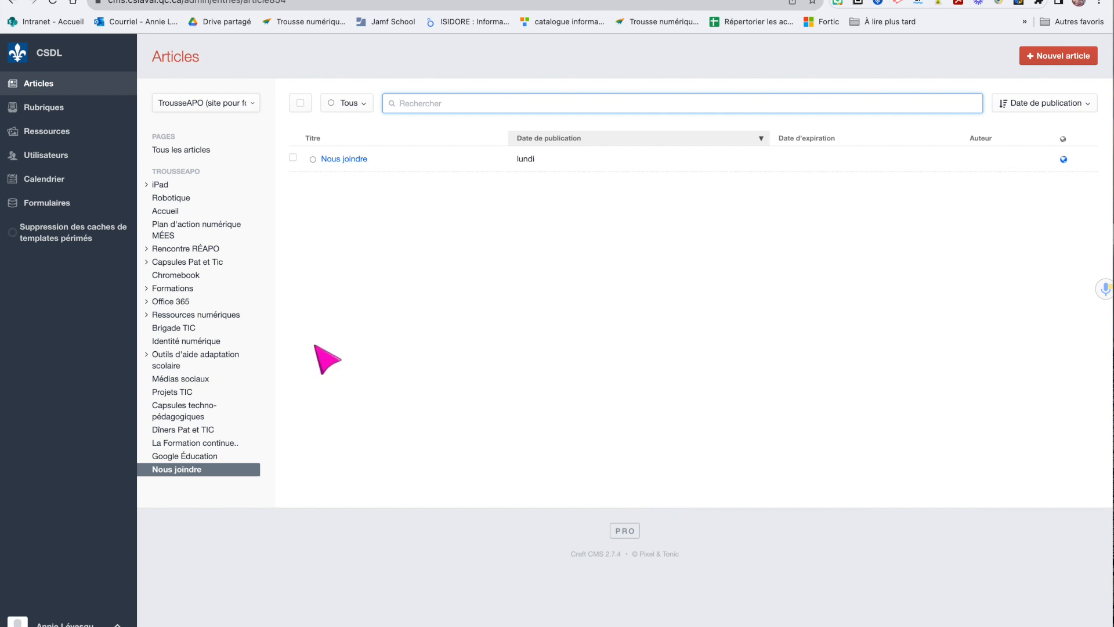
left_click(696, 1)
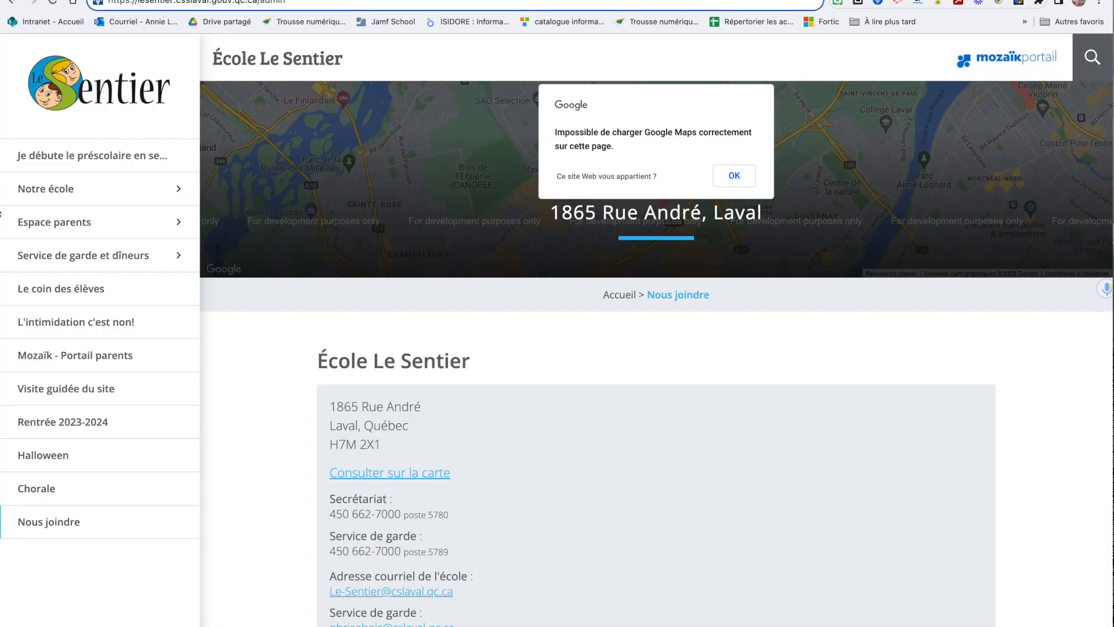
left_click(177, 189)
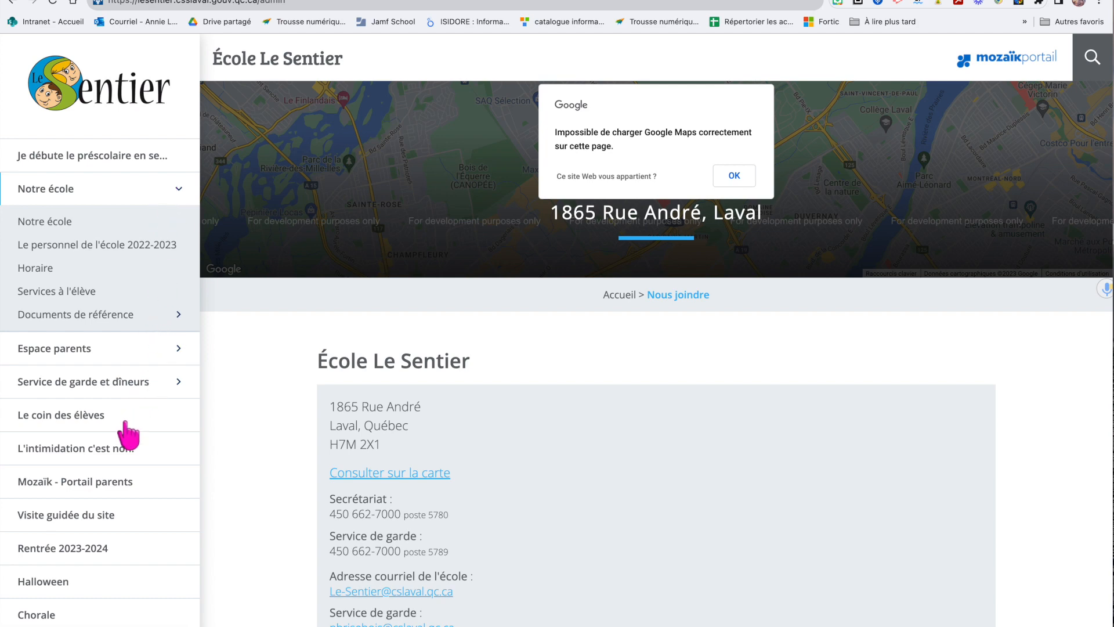
left_click(332, 1)
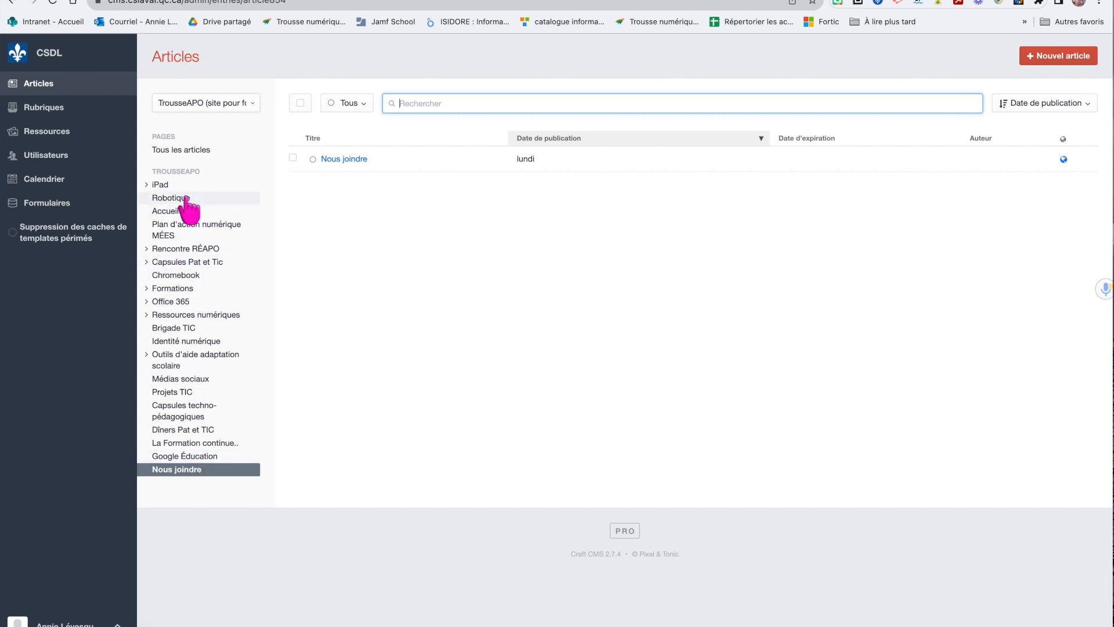
In La Formation continue, set the Pour aller plus loin article's status to Désactivé
left_click(172, 444)
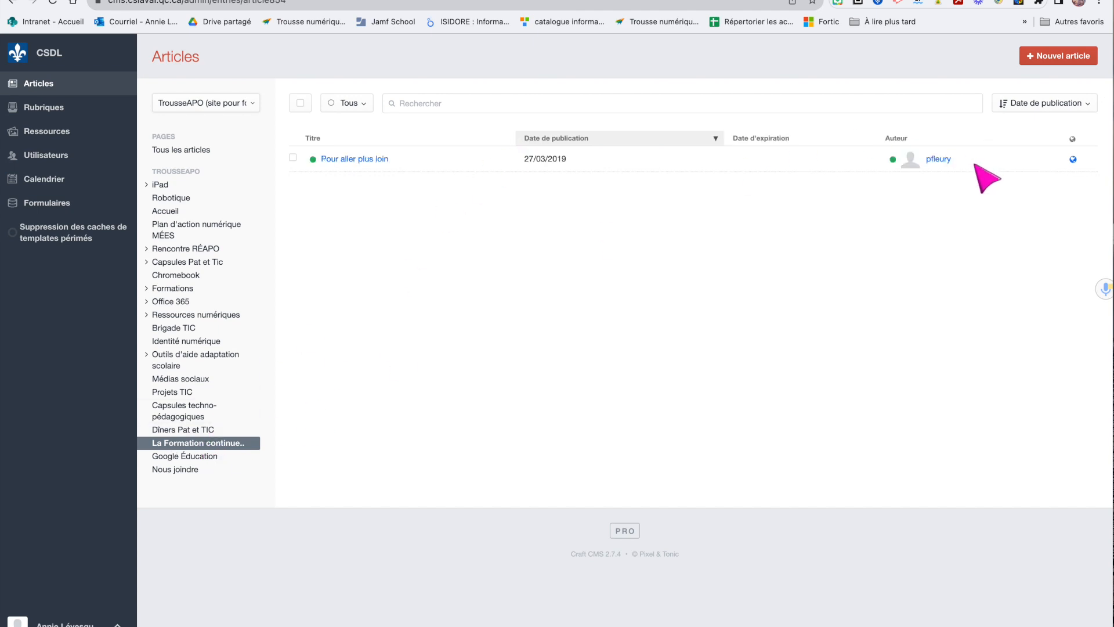
left_click(292, 157)
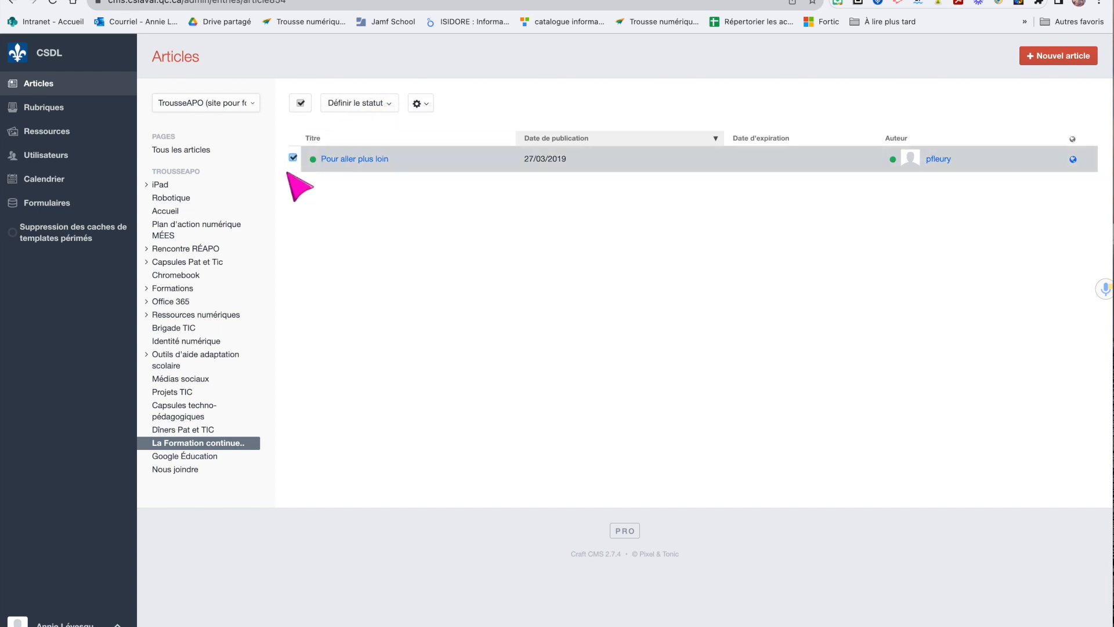
left_click(394, 99)
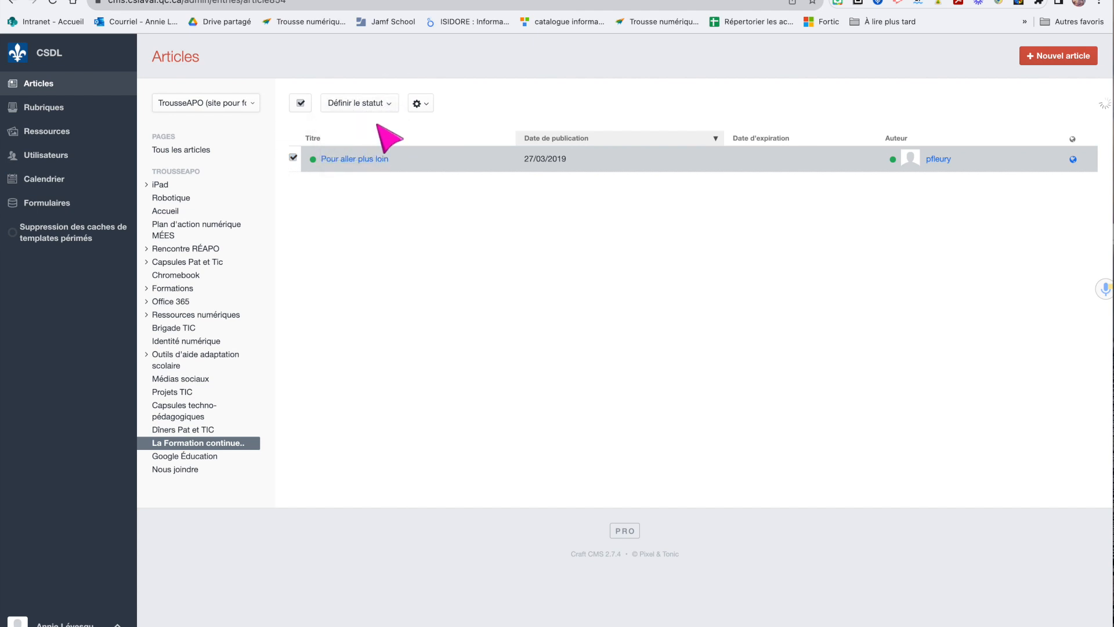
left_click(377, 103)
left_click(380, 153)
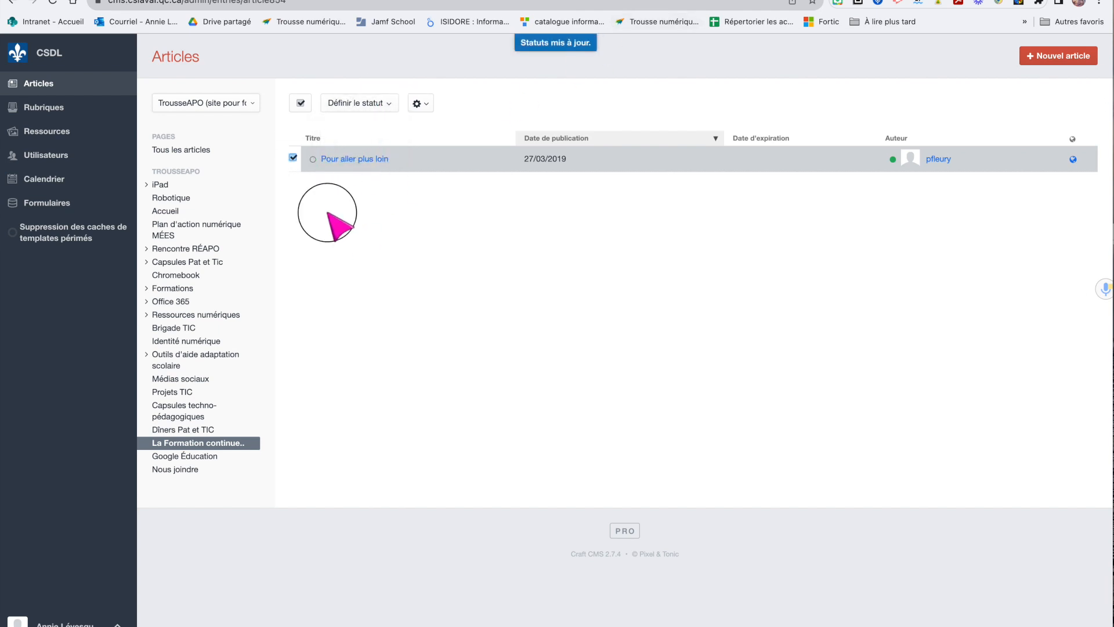
left_click(321, 202)
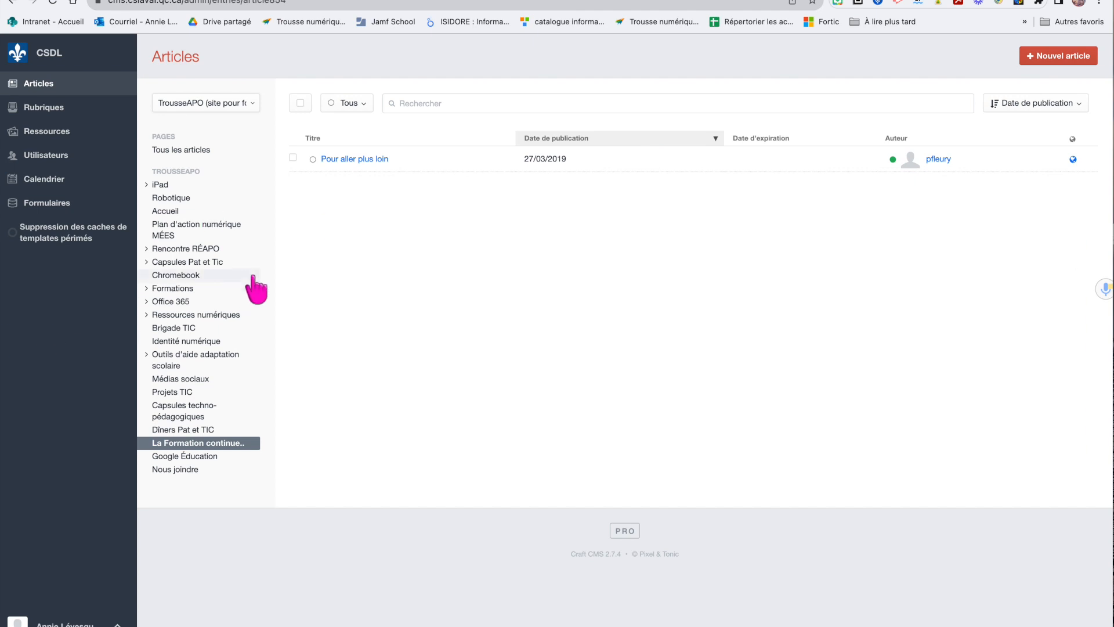
Expand the iPad node in the sidebar and list the iPad section's articles
left_click(146, 184)
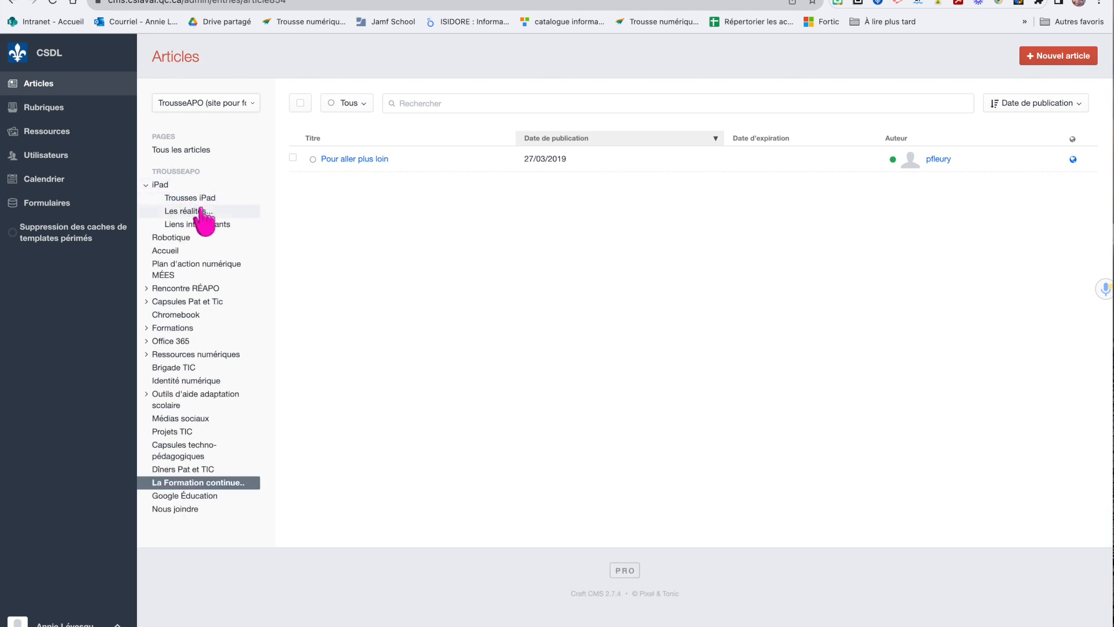
left_click(169, 184)
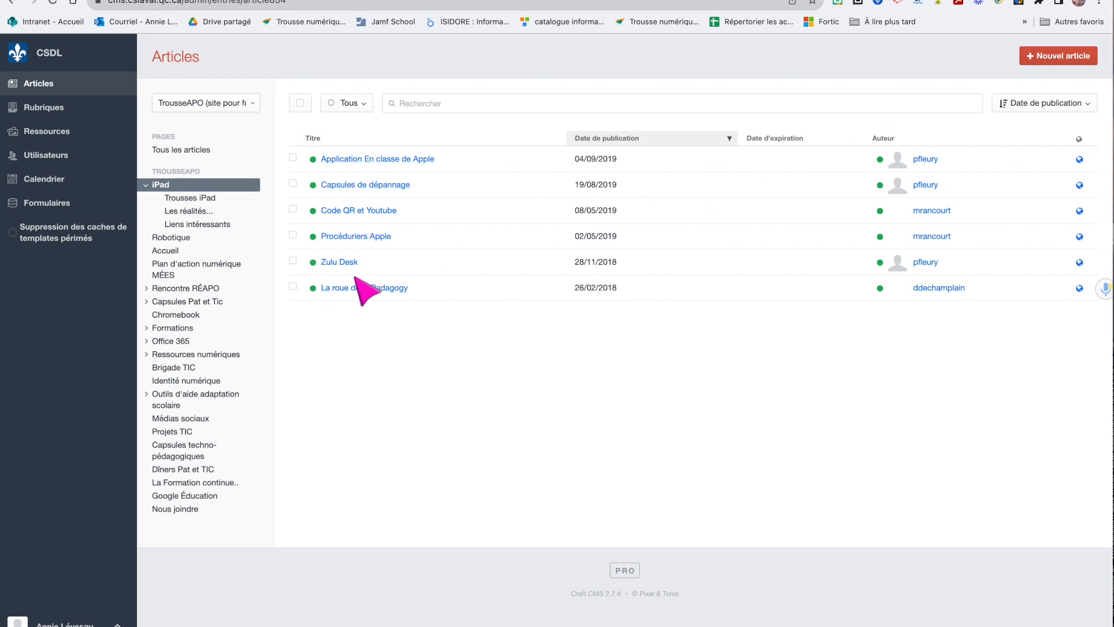
Create a new article titled Formations iPad with the summary '1er cycle'
left_click(1058, 58)
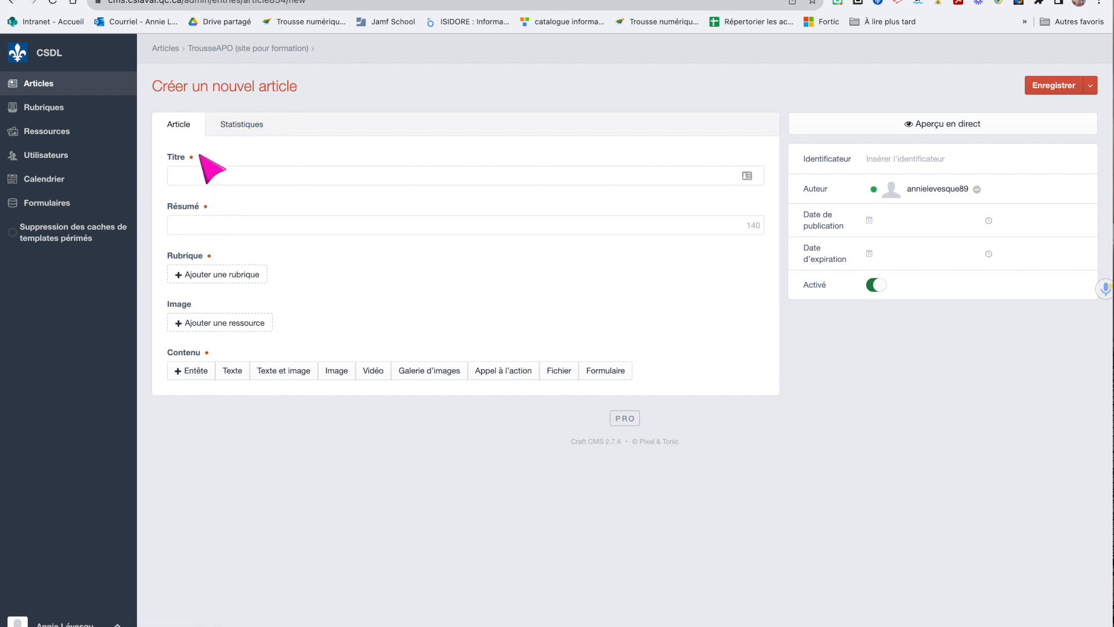
left_click(204, 178)
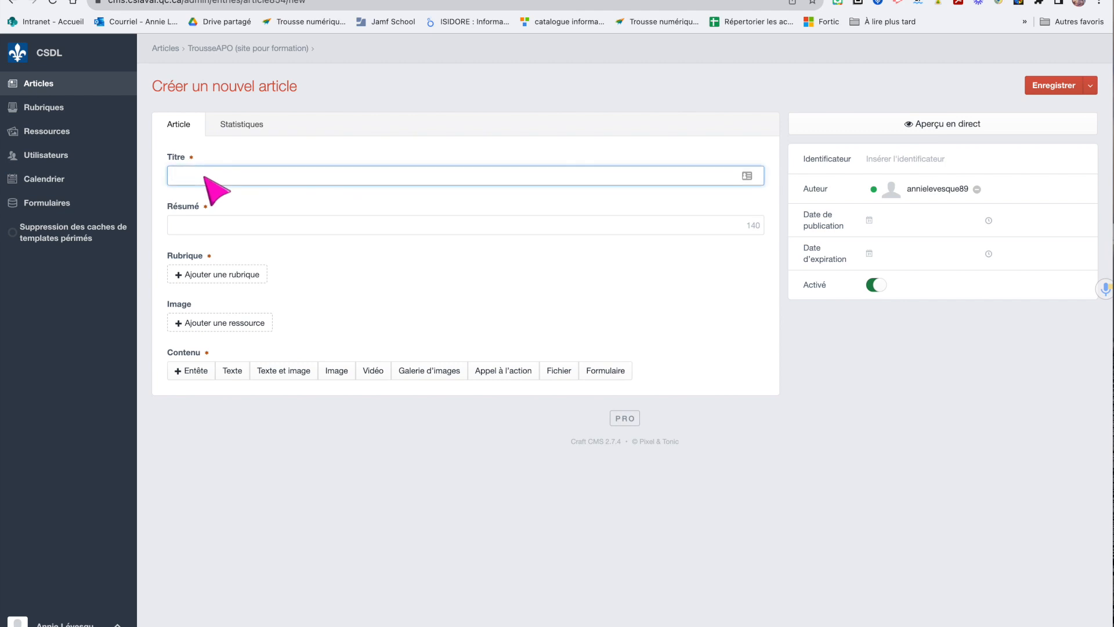
type("Formations")
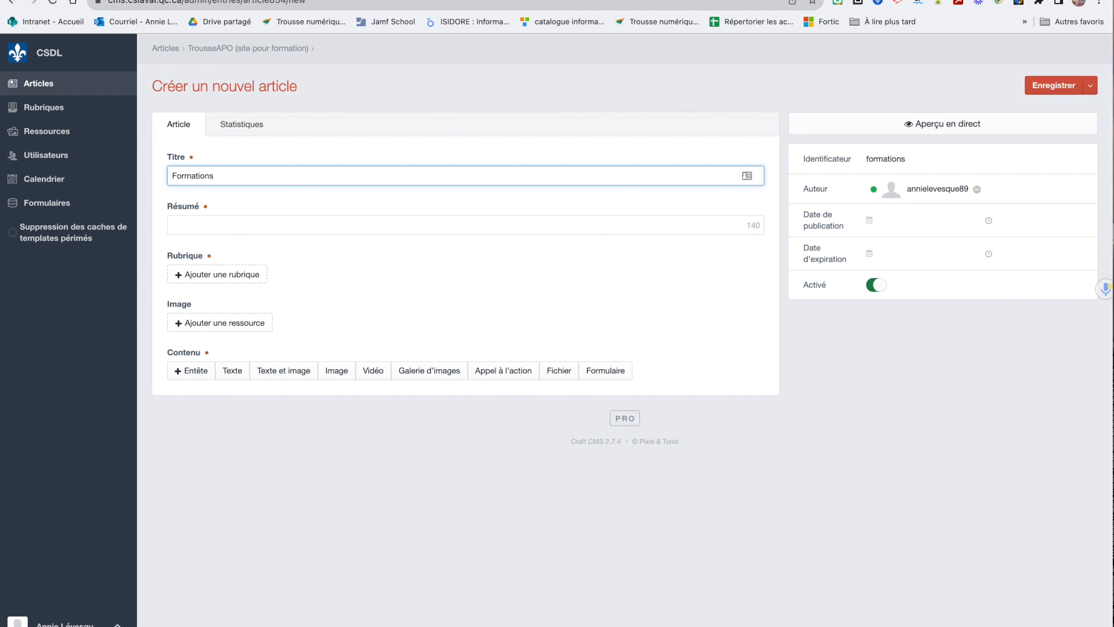
type(" ipadPa")
left_click(202, 234)
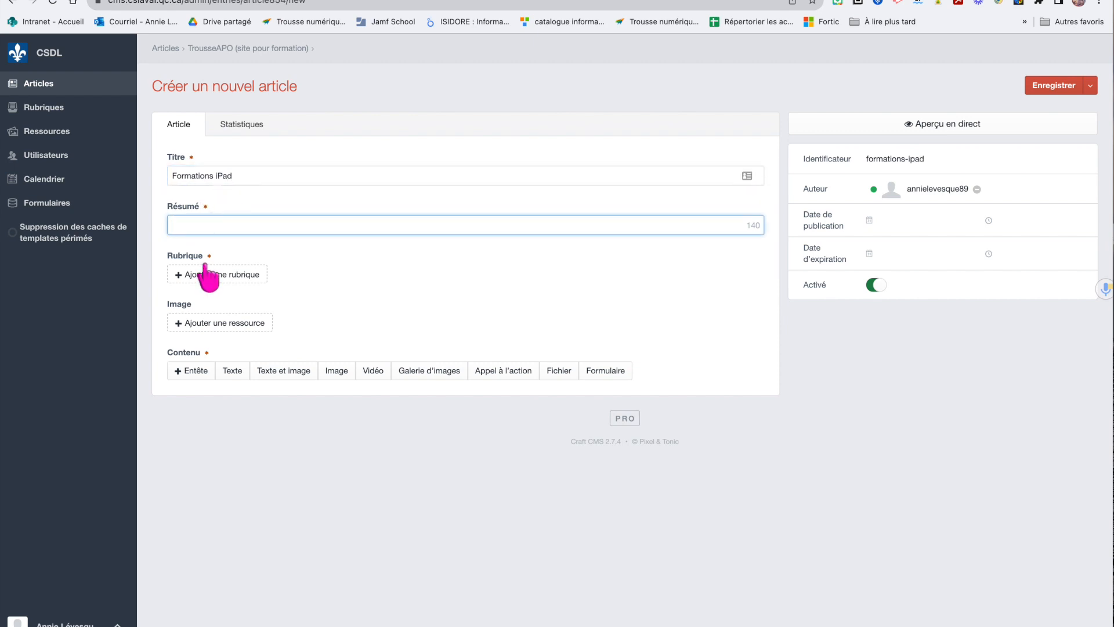
type("1er cycle")
File the article under the category Formations › Outils d'aide techno Bloc A
left_click(219, 271)
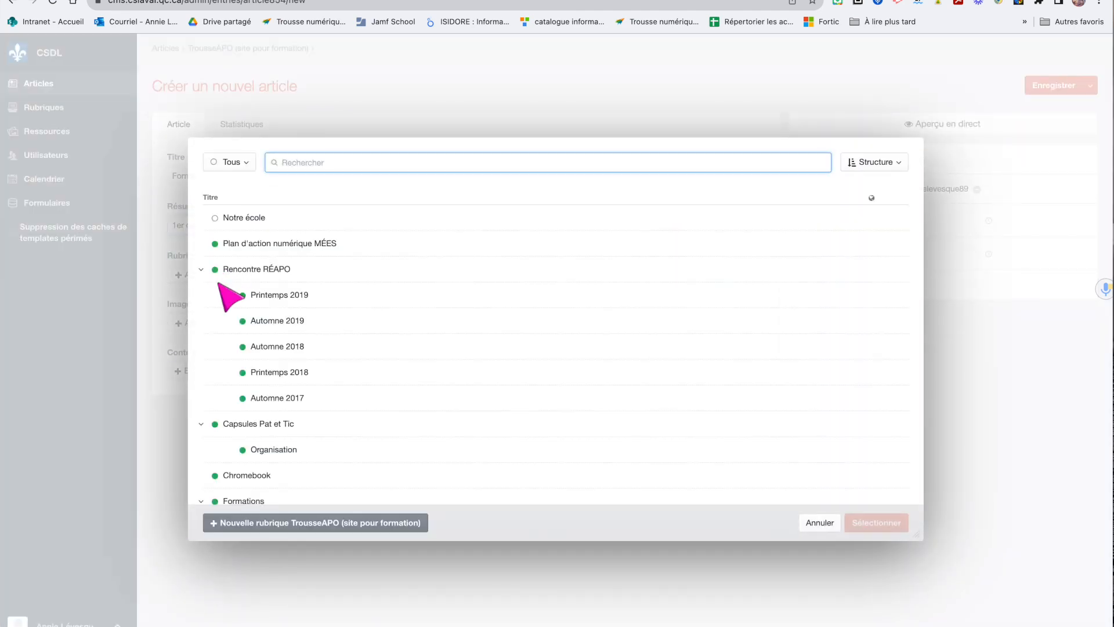
scroll(220, 374, "down", 3)
scroll(220, 377, "down", 1)
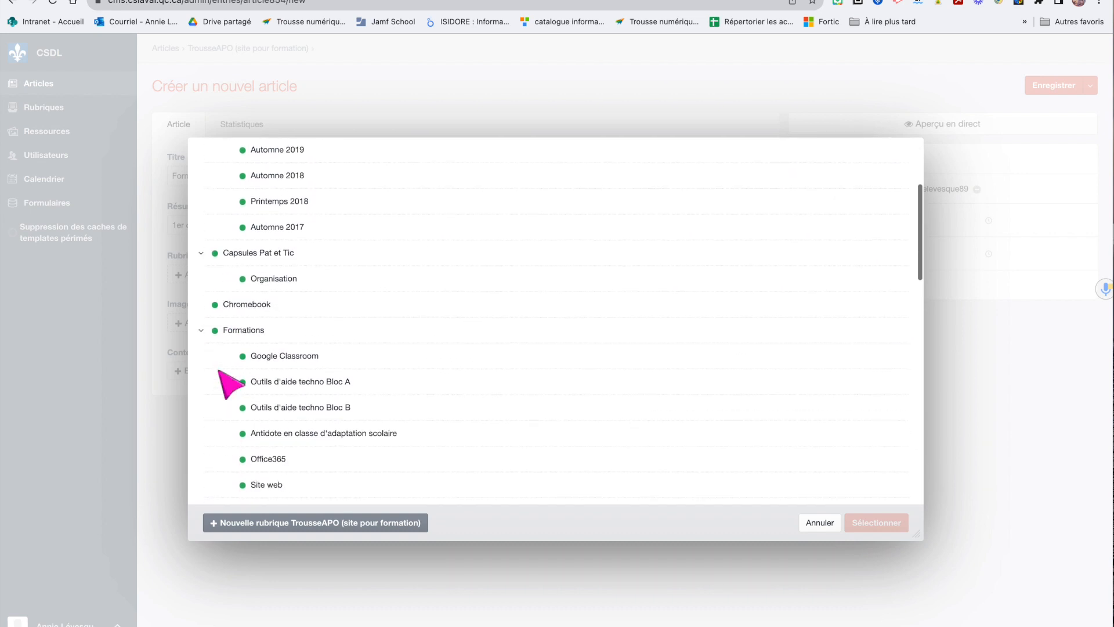
scroll(221, 377, "up", 3)
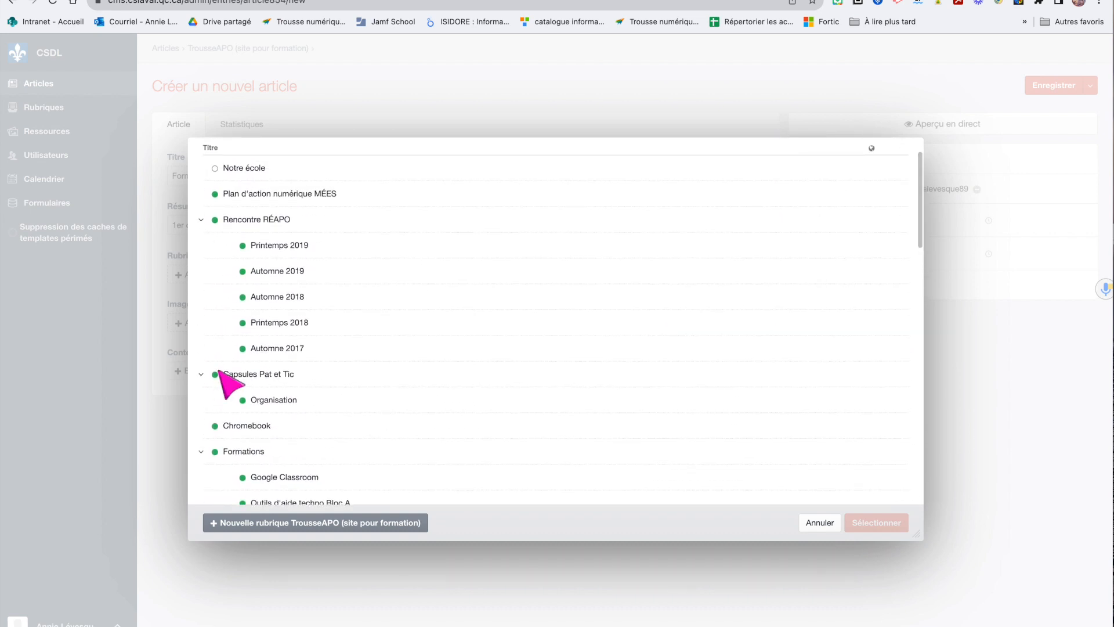
scroll(241, 249, "down", 2)
scroll(243, 348, "down", 1)
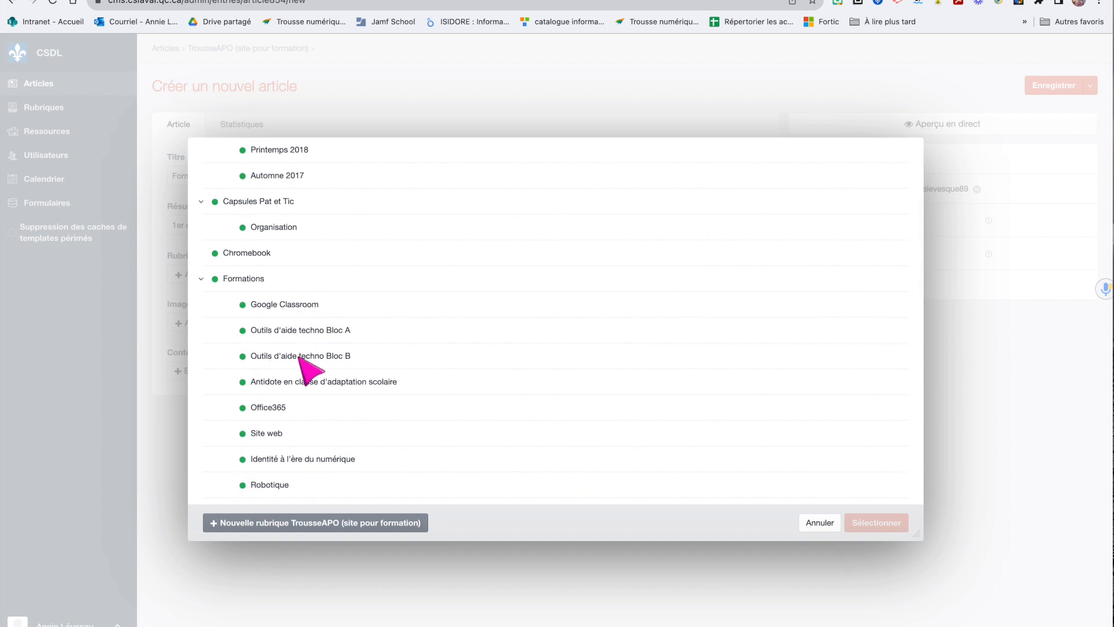
scroll(305, 354, "down", 1)
left_click(326, 277)
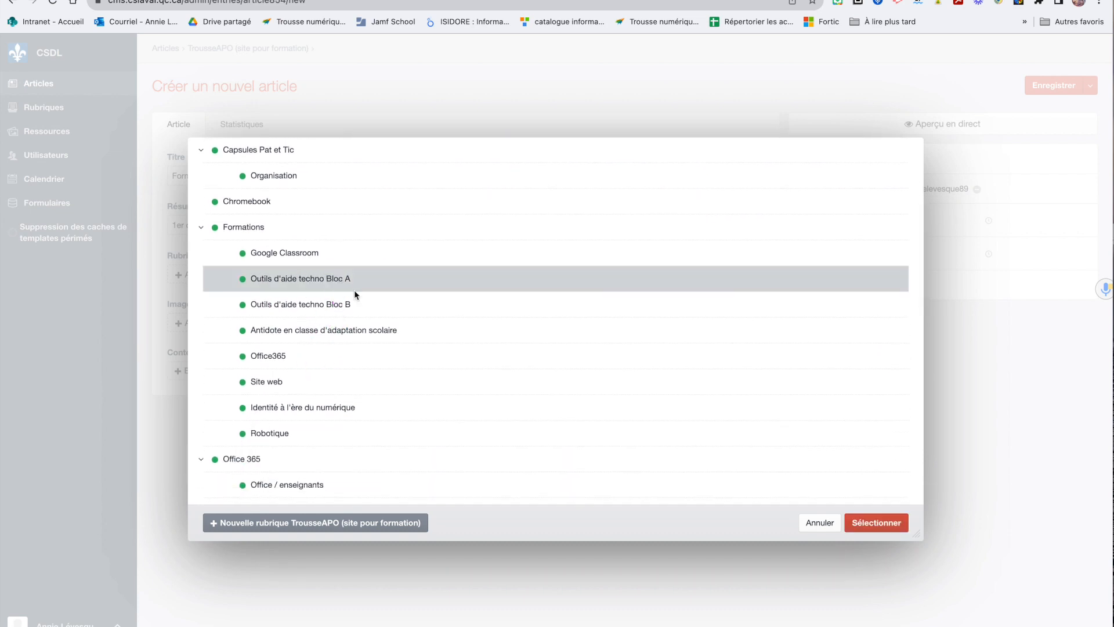
left_click(883, 521)
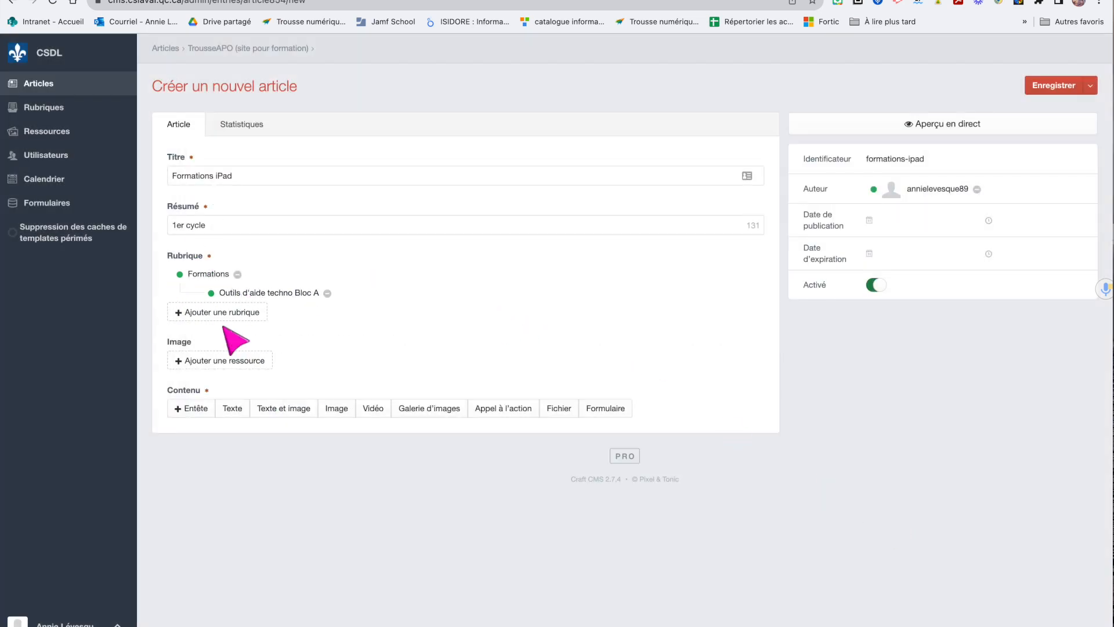
left_click(191, 364)
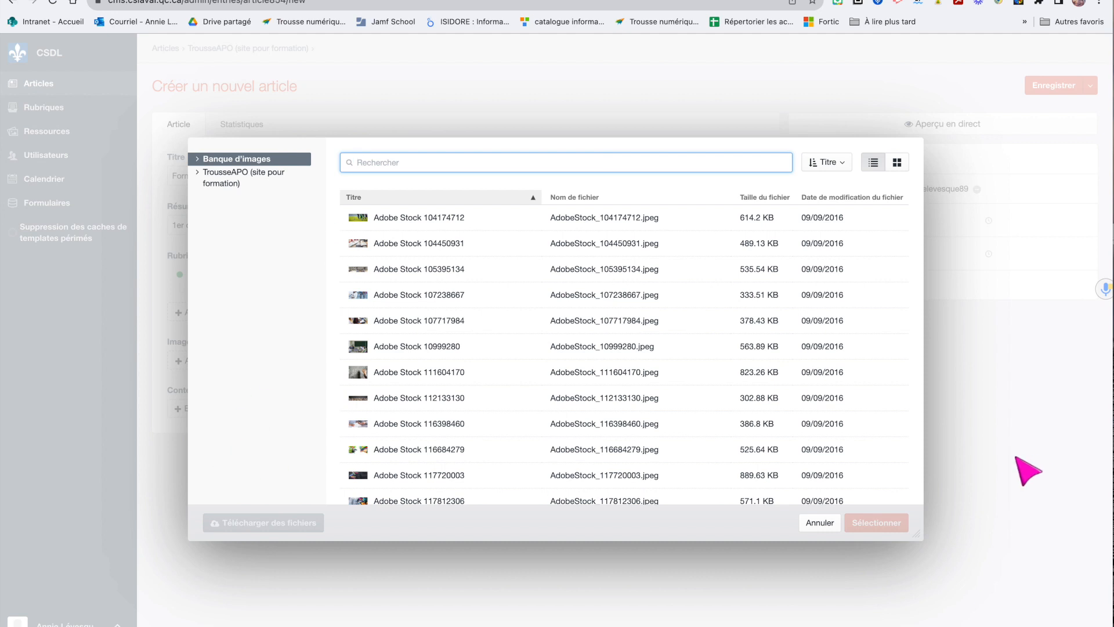
left_click(820, 522)
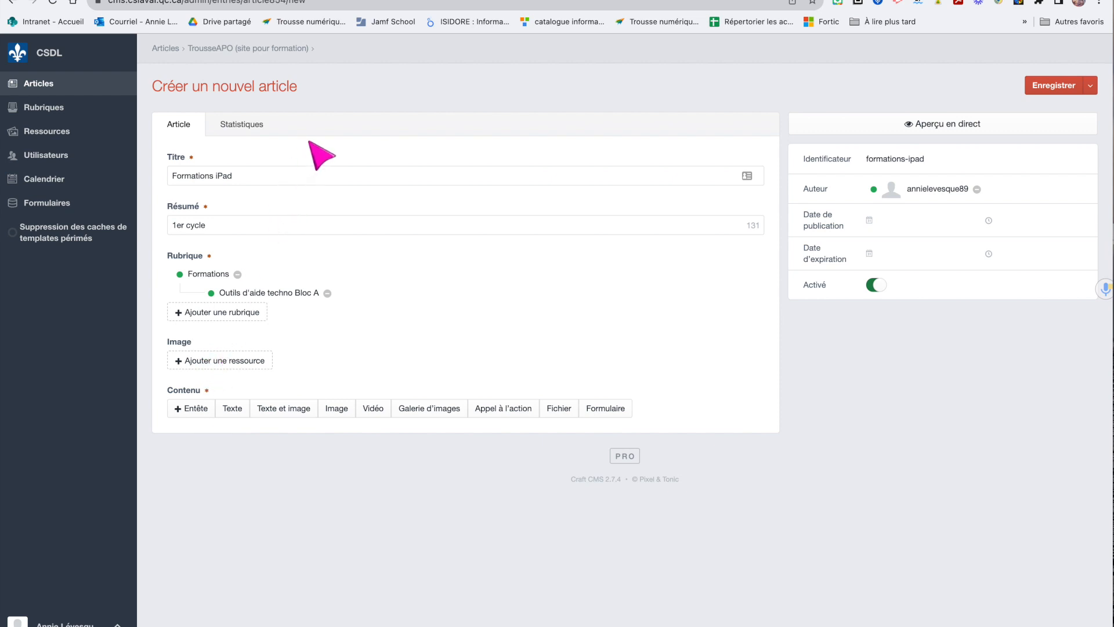
left_click(194, 409)
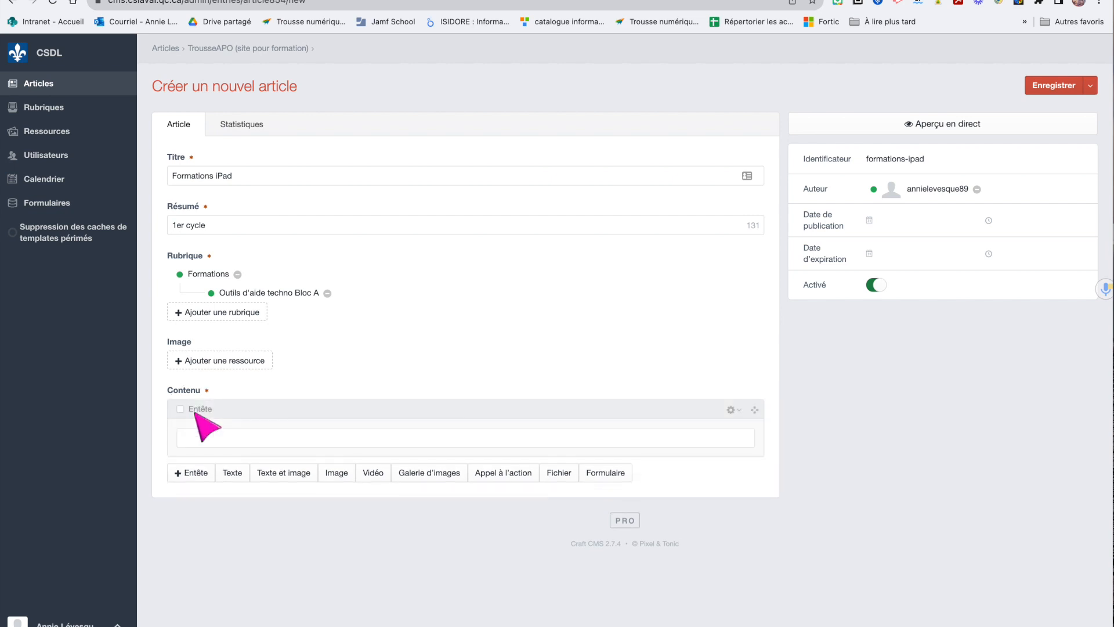
left_click(233, 469)
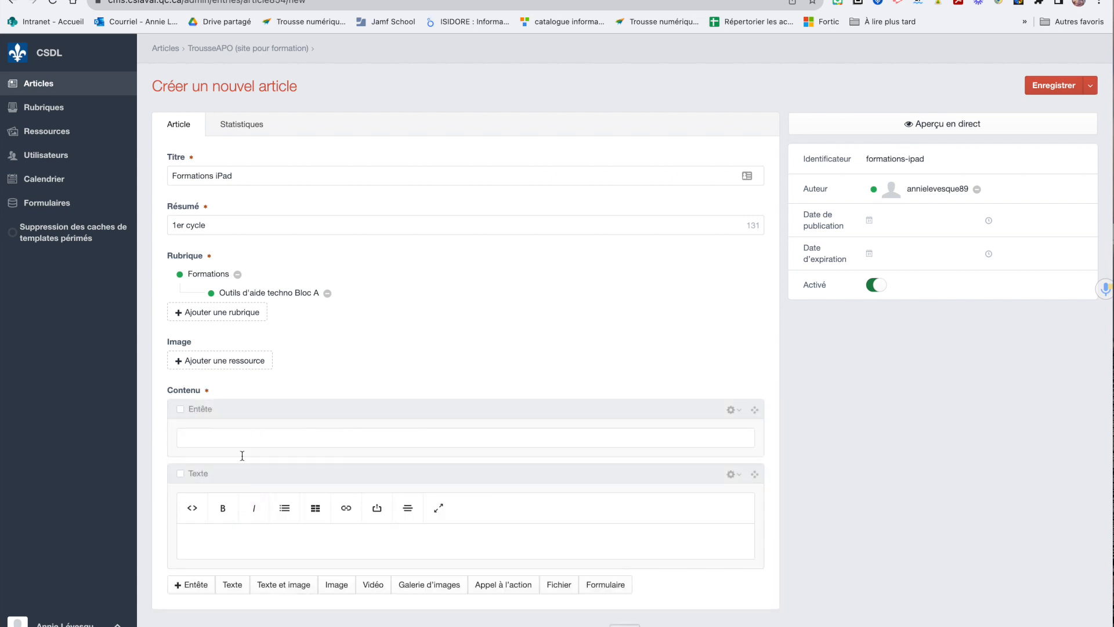
scroll(223, 544, "down", 1)
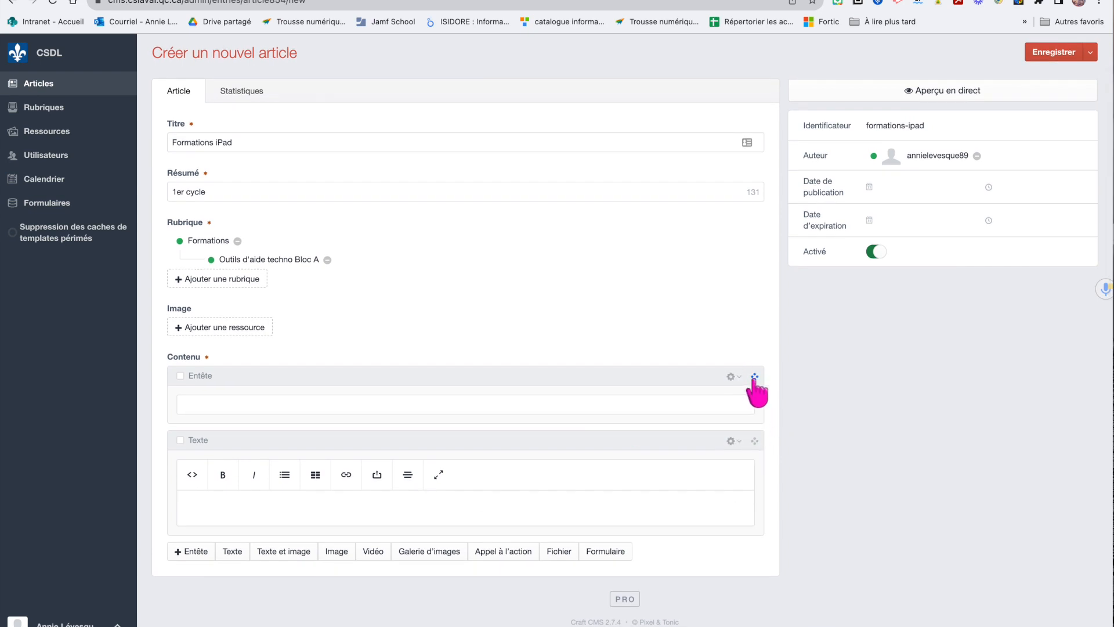
left_click(733, 378)
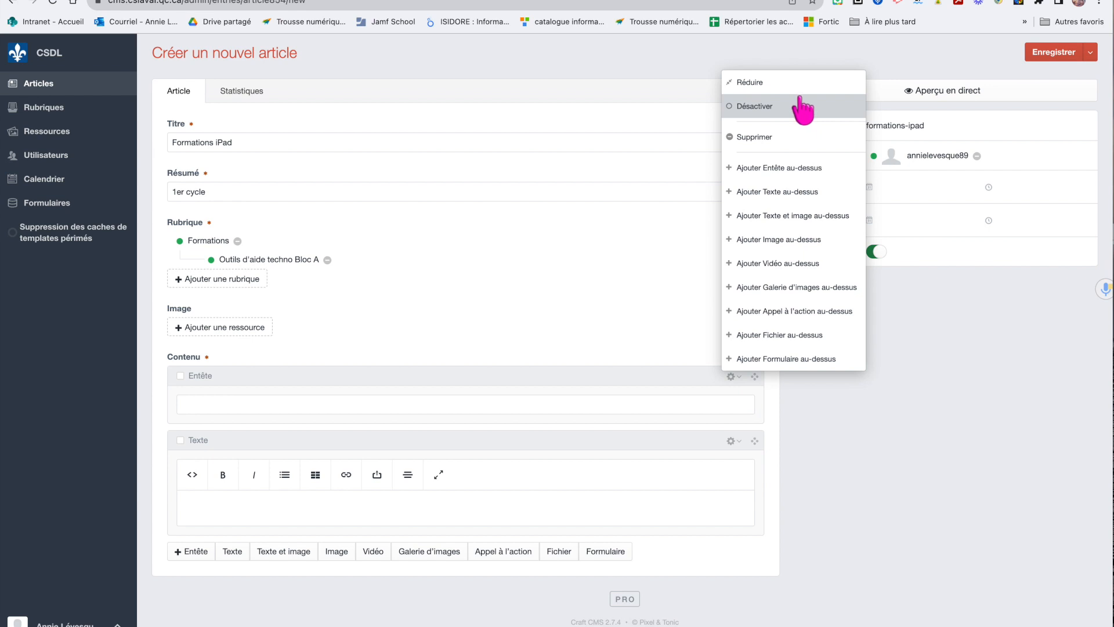
left_click(790, 137)
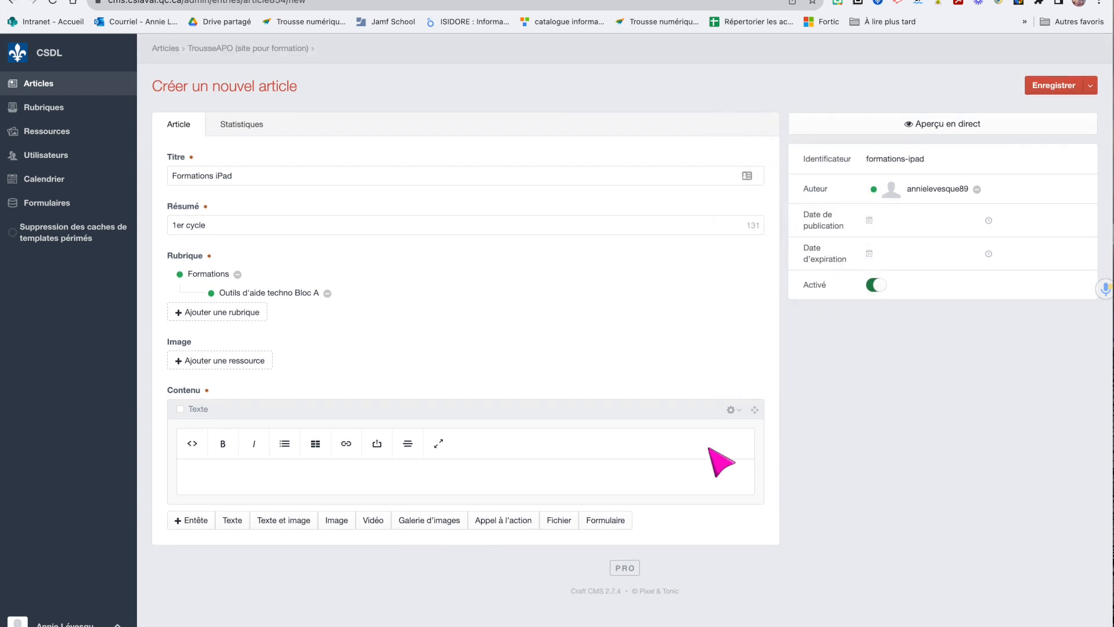
left_click(732, 413)
left_click(795, 174)
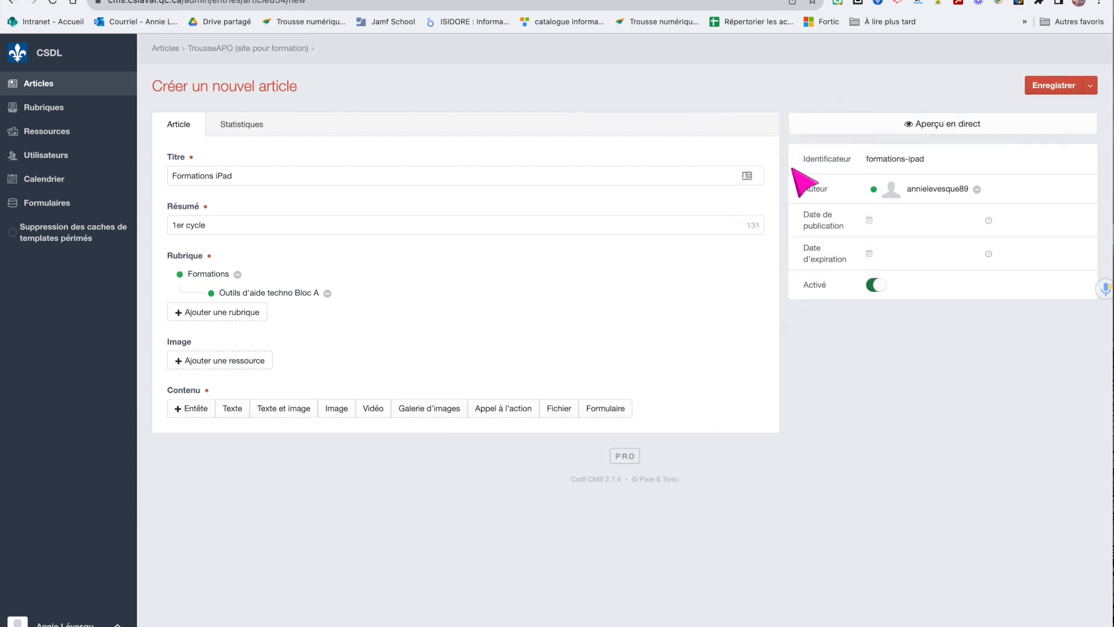
Add an Appel à l'action block headed Inscriptions with the text 'Pour la formation iPad'
left_click(501, 415)
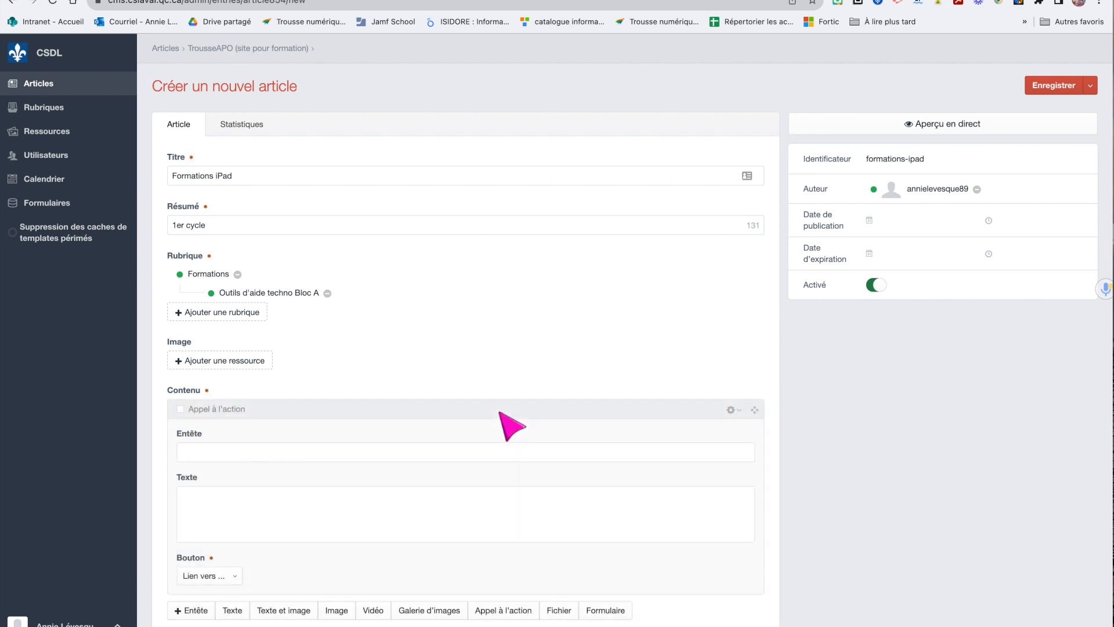
scroll(492, 447, "down", 2)
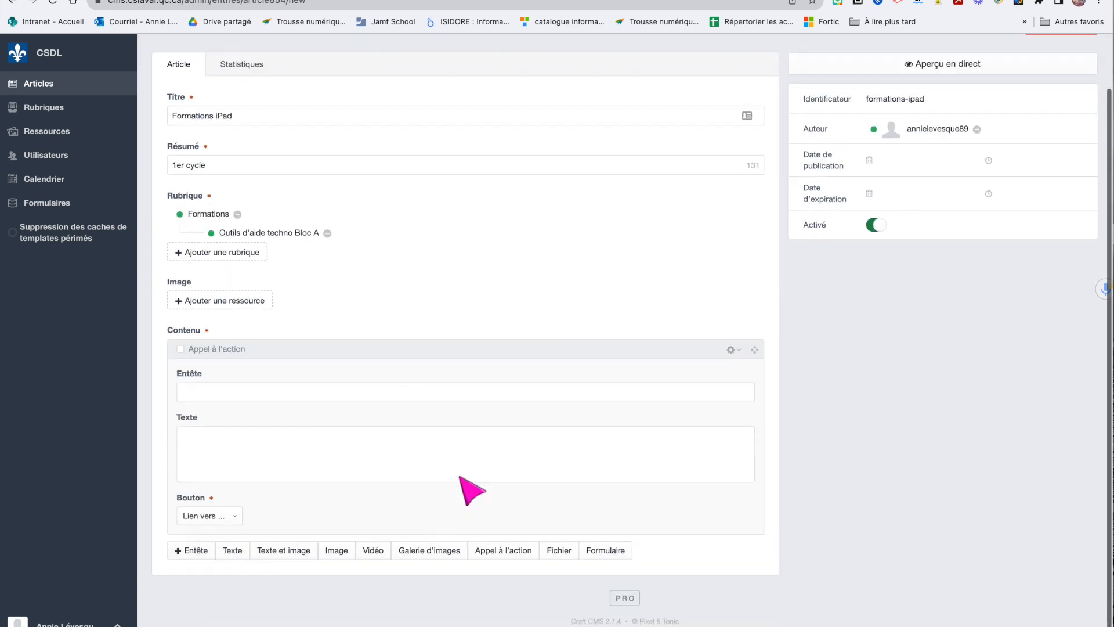
left_click(226, 392)
left_click(229, 441)
left_click(243, 396)
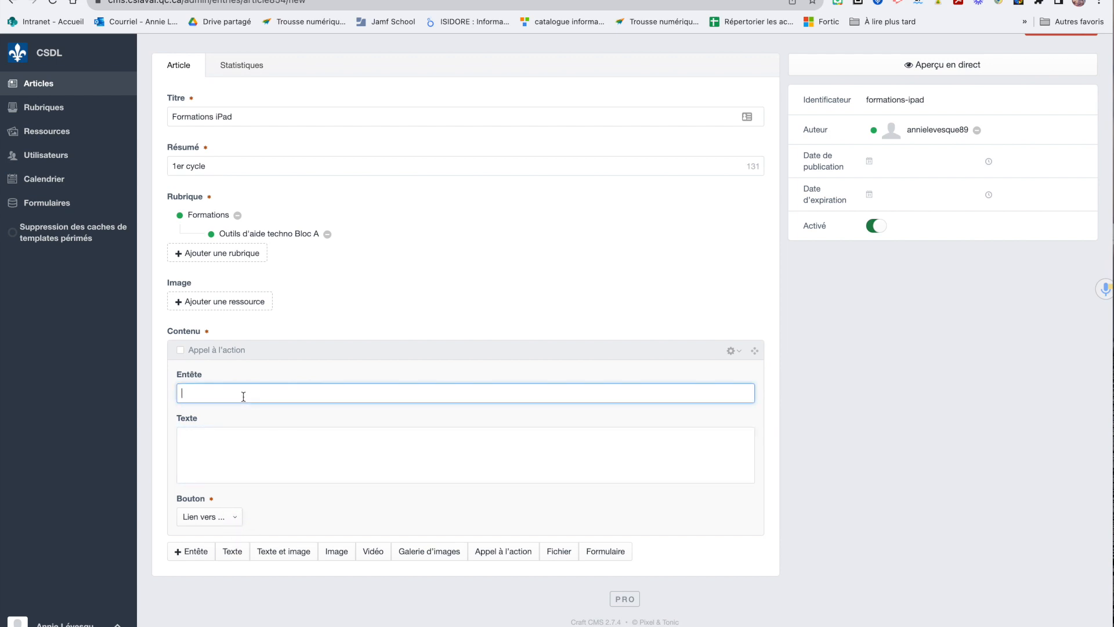
type("Inscriptions")
left_click(240, 442)
type("P")
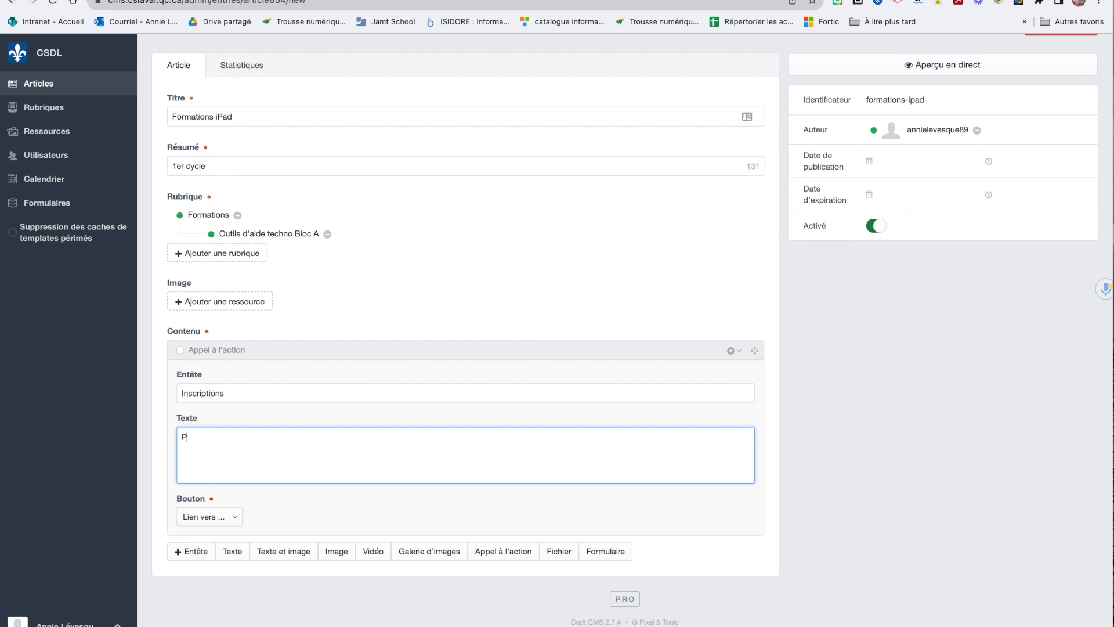
type("our la formation iPad")
Set the block's button to an external URL, enter the link and open it in a new window
left_click(215, 517)
left_click(215, 533)
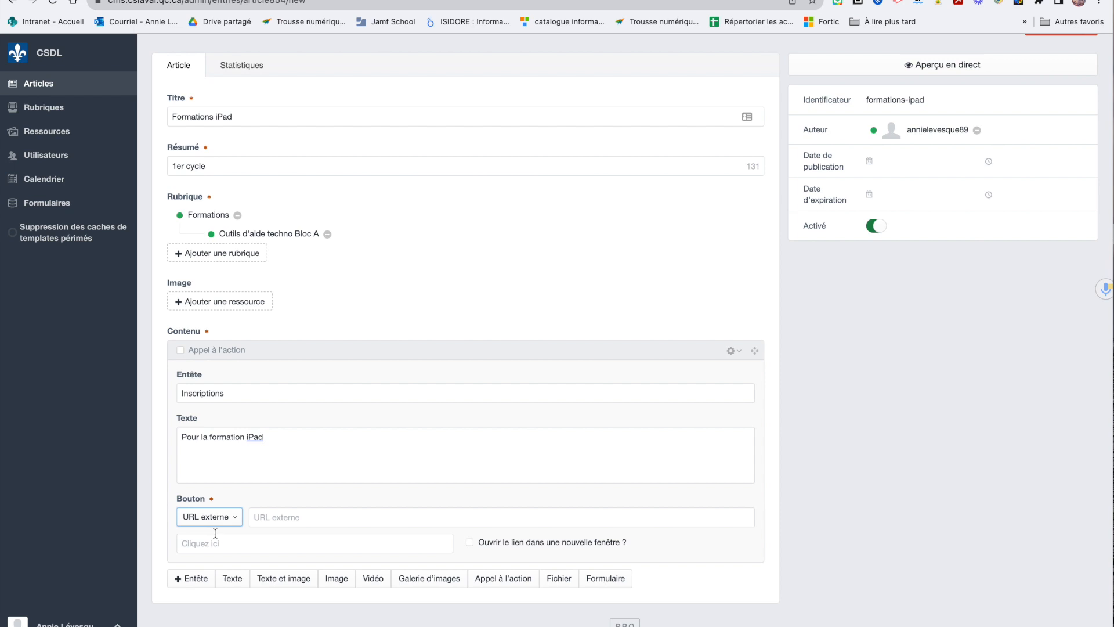
left_click(295, 515)
type("www.")
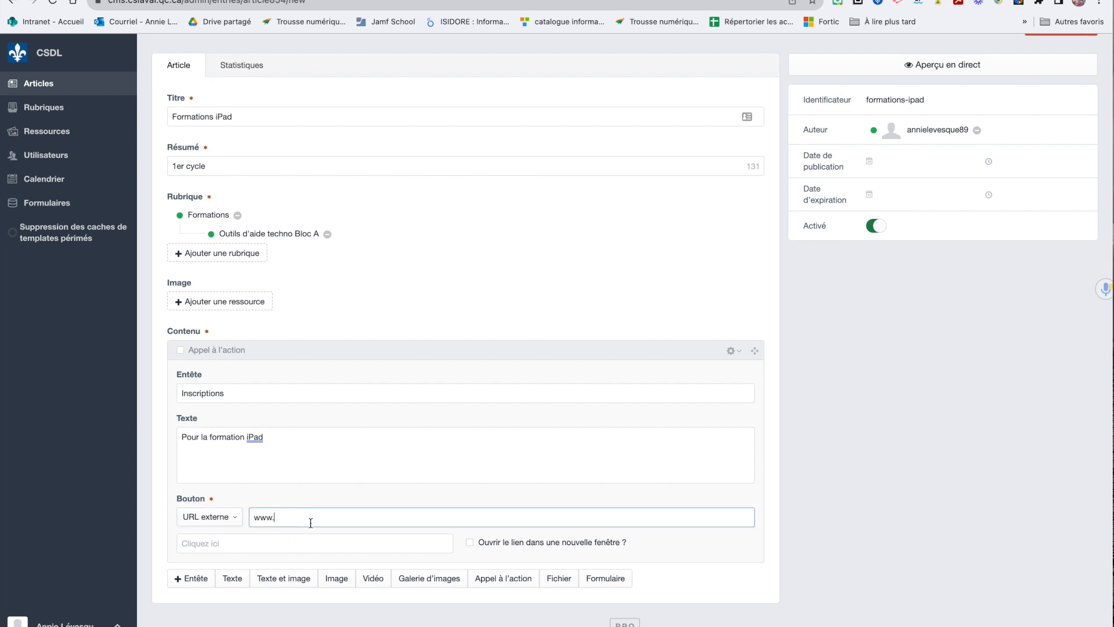
left_click(199, 541)
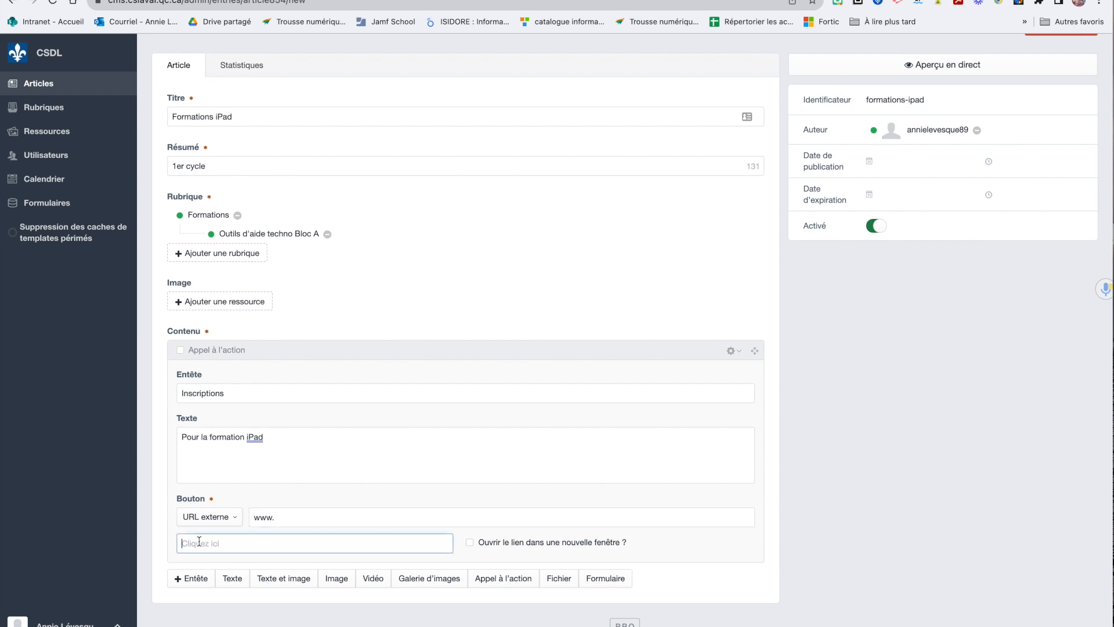
left_click(470, 543)
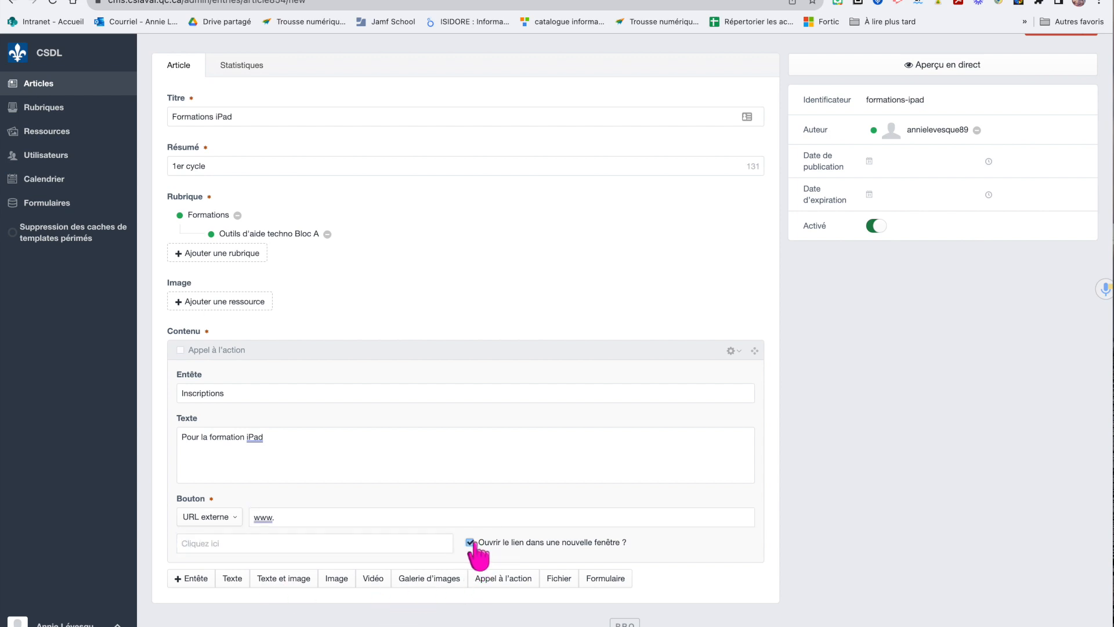
scroll(472, 547, "down", 1)
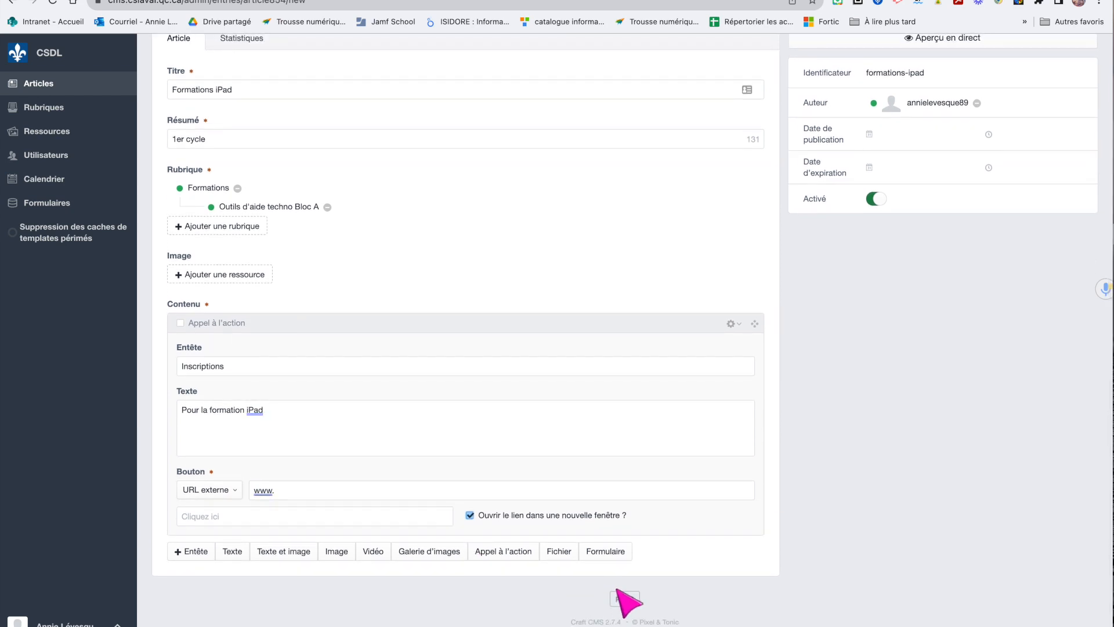
scroll(812, 282, "up", 3)
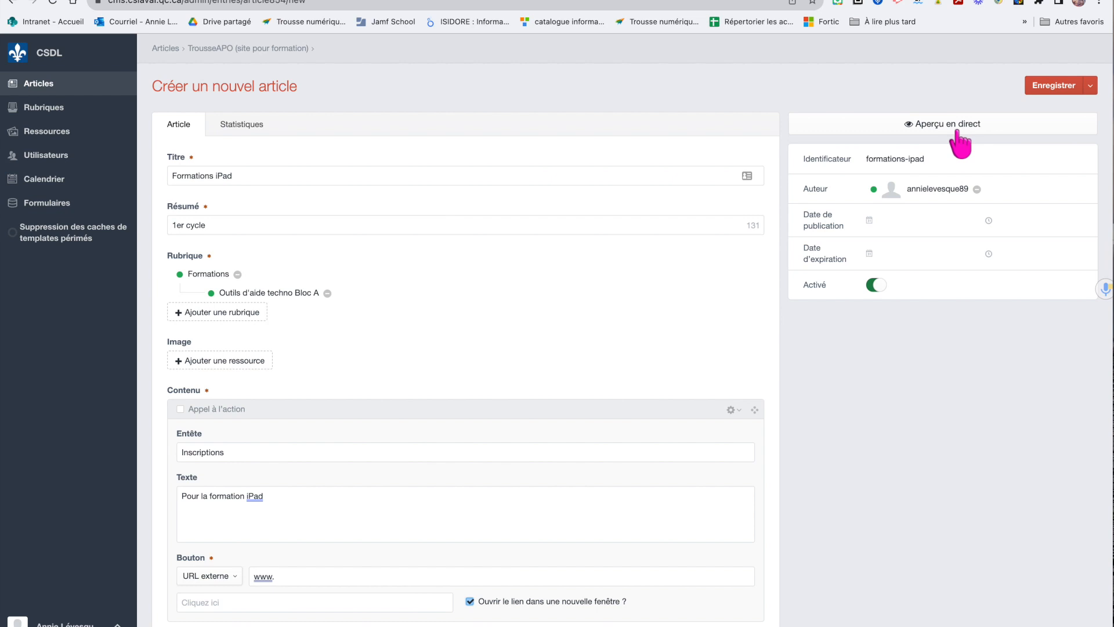
Save the new Formations iPad article with Enregistrer, returning to the TrousseAPO Articles list
left_click(1090, 87)
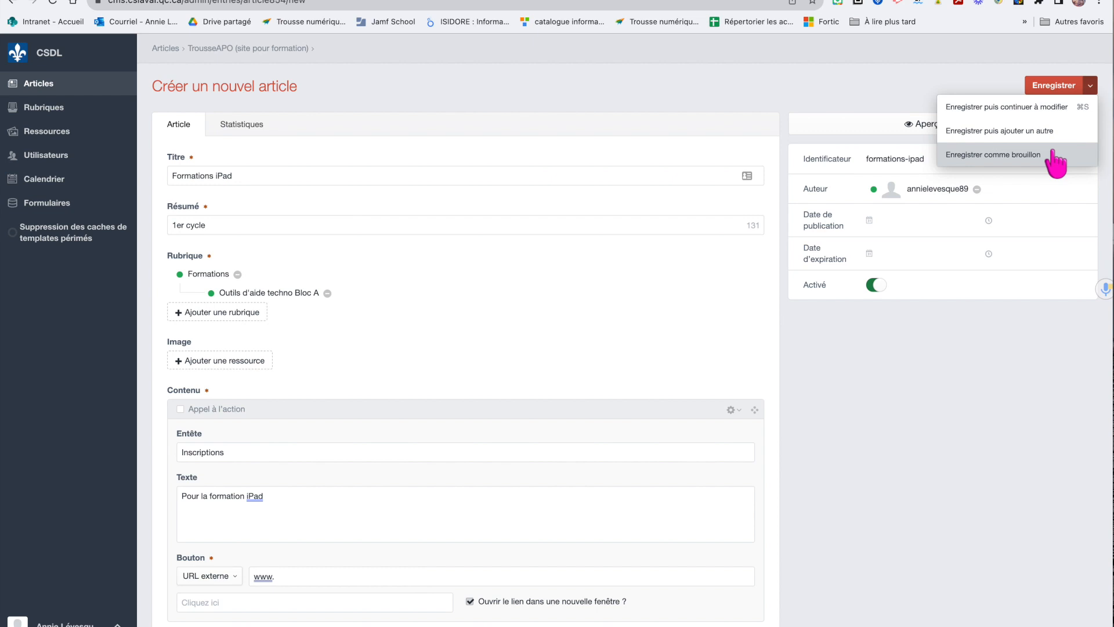
left_click(1019, 322)
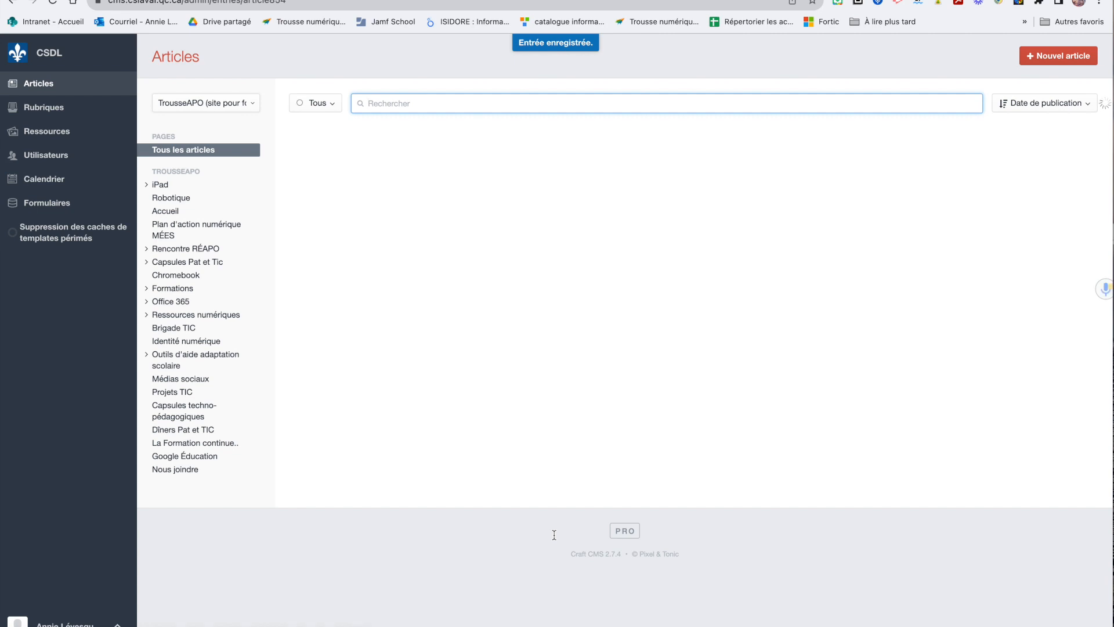
Show articles in the iPad > Formations > Outils d'aide techno Bloc A category
left_click(149, 184)
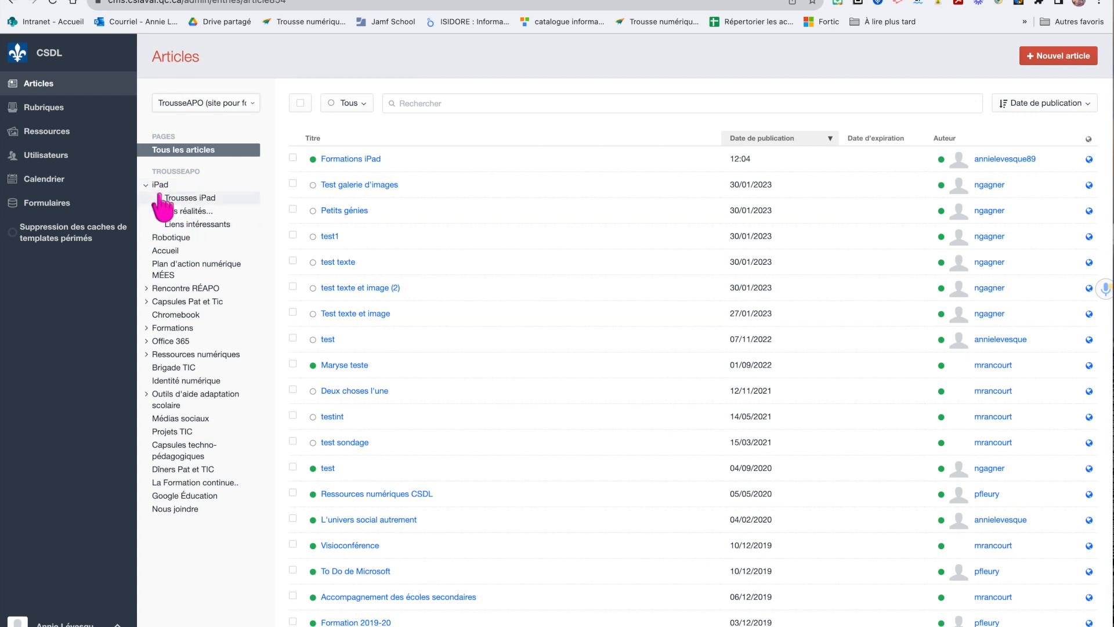
left_click(147, 329)
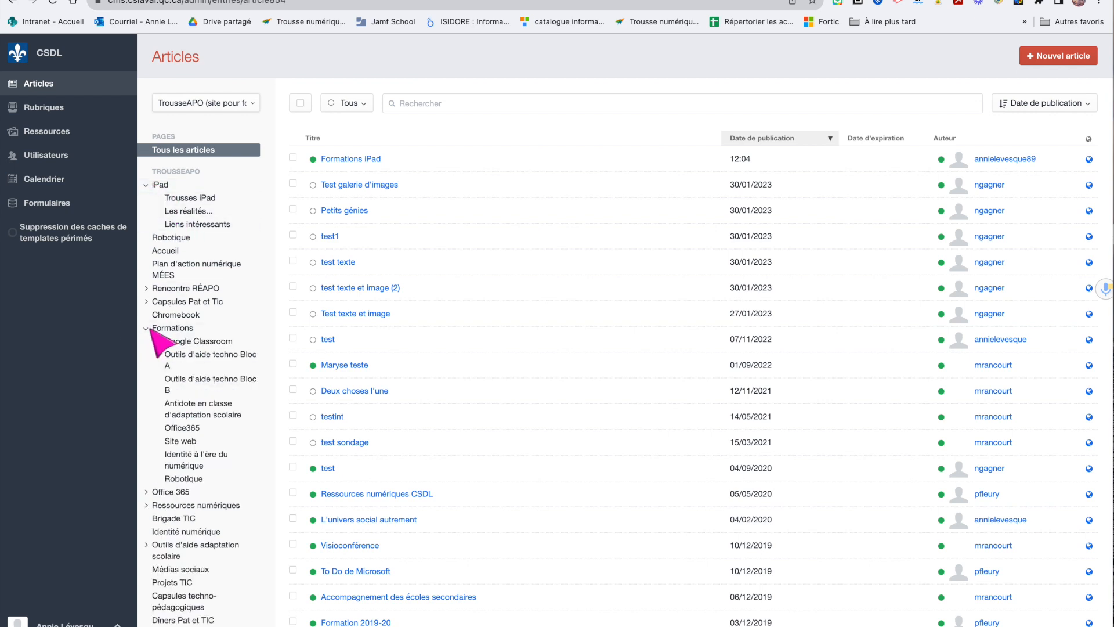
left_click(231, 361)
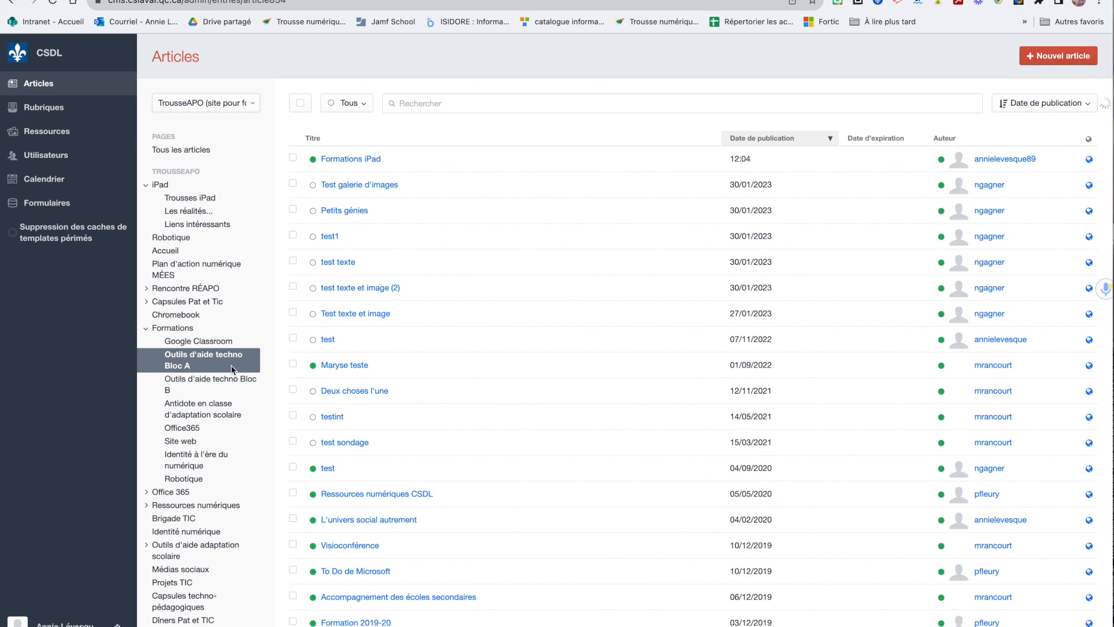